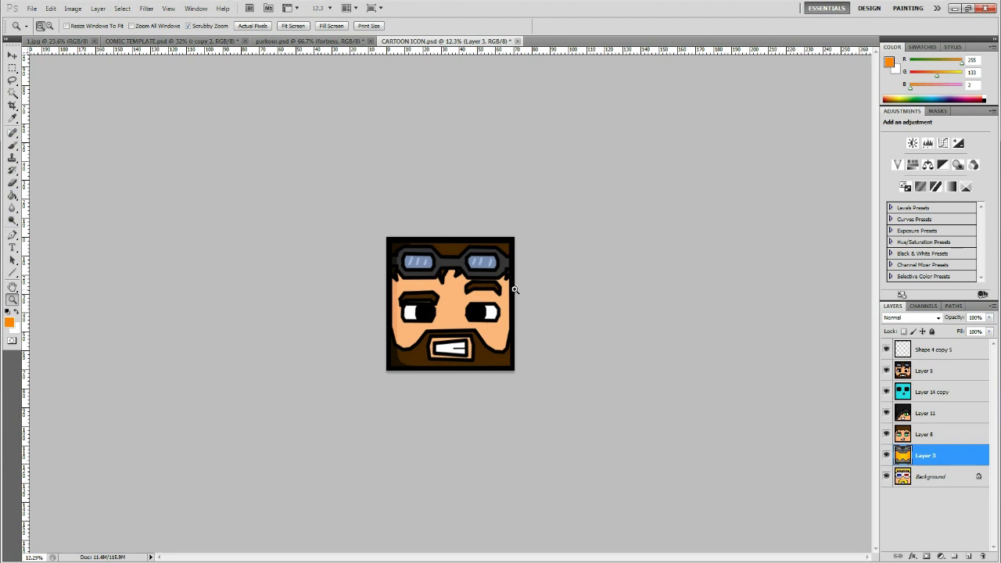
# - Hide Layer 5, Layer 14 copy, Layer 11, Layer 8 and Layer 3 in turn to preview the faces underneath
pyautogui.moveTo(499, 290); pyautogui.dragTo(547, 286)
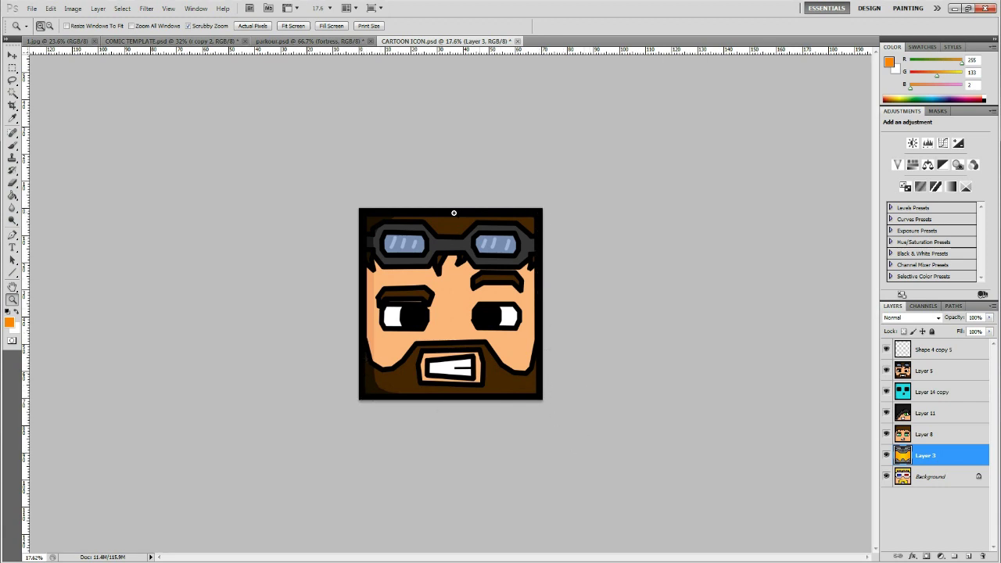
pyautogui.click(530, 338)
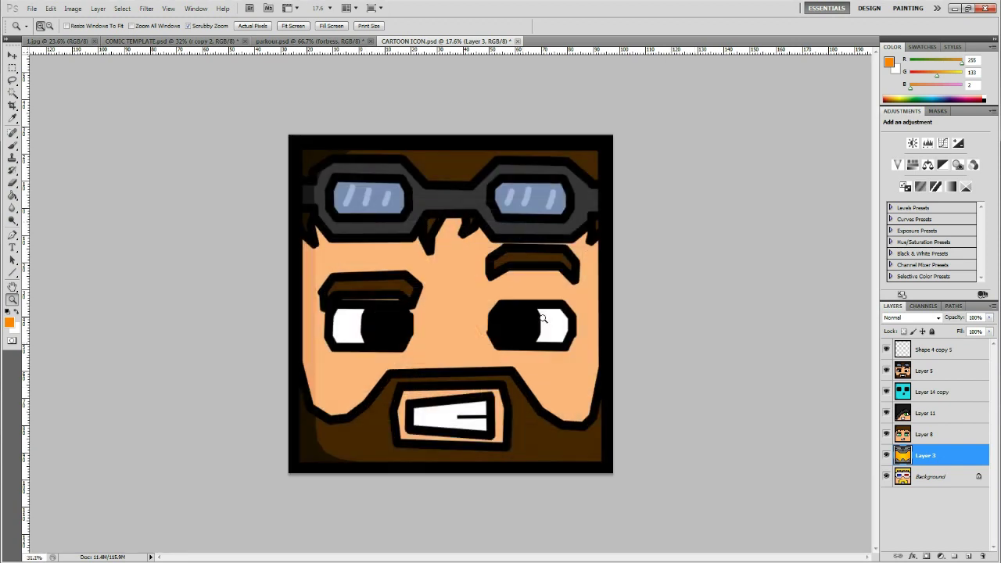
pyautogui.click(886, 371)
pyautogui.click(886, 391)
pyautogui.click(885, 413)
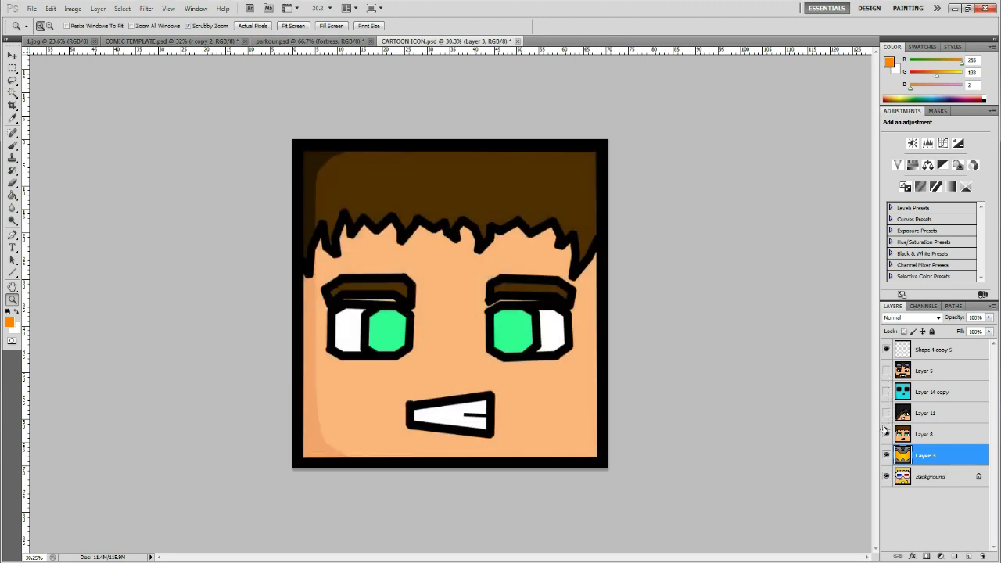
pyautogui.click(885, 434)
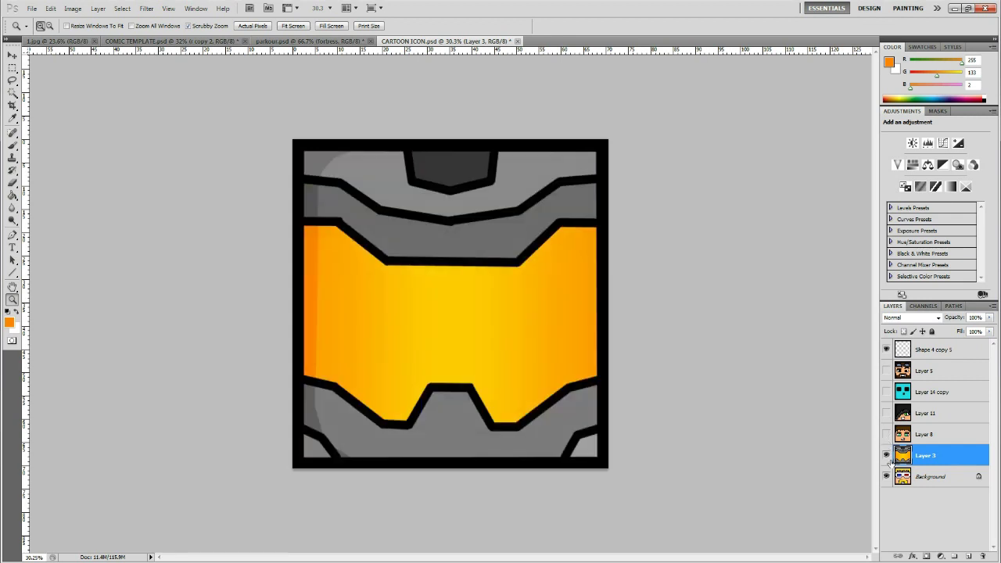
pyautogui.click(885, 455)
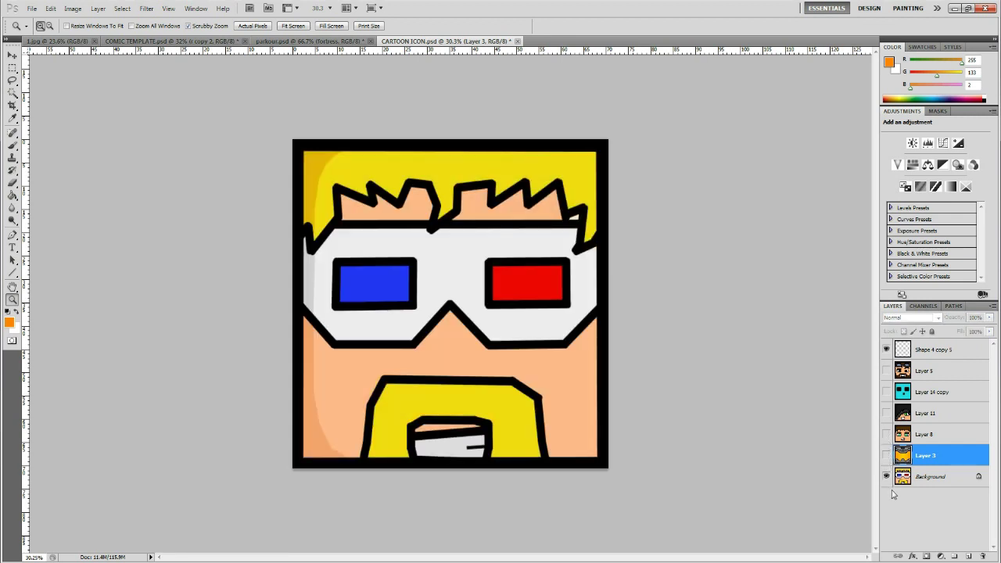
pyautogui.moveTo(645, 313); pyautogui.dragTo(615, 227)
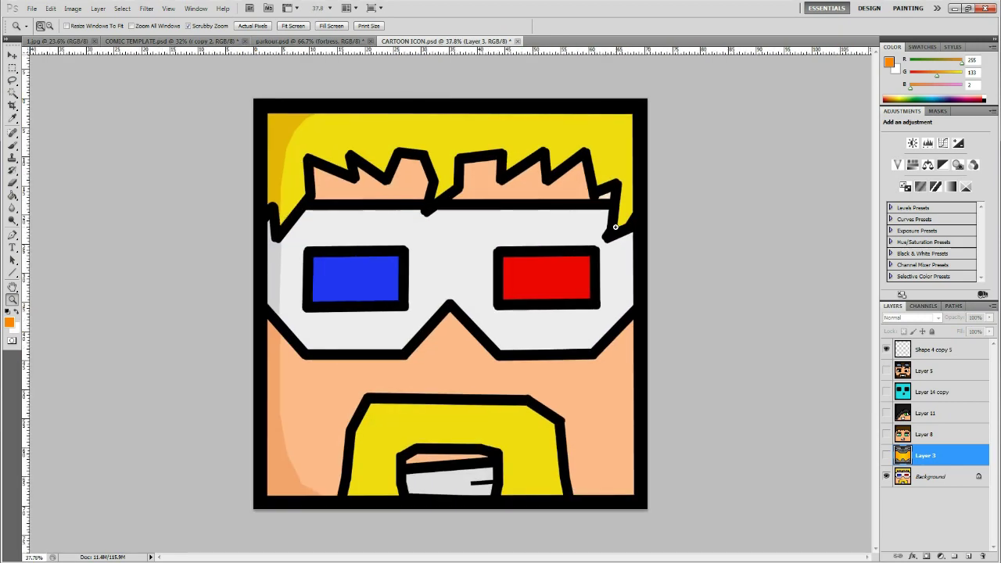
pyautogui.moveTo(643, 186); pyautogui.dragTo(711, 156)
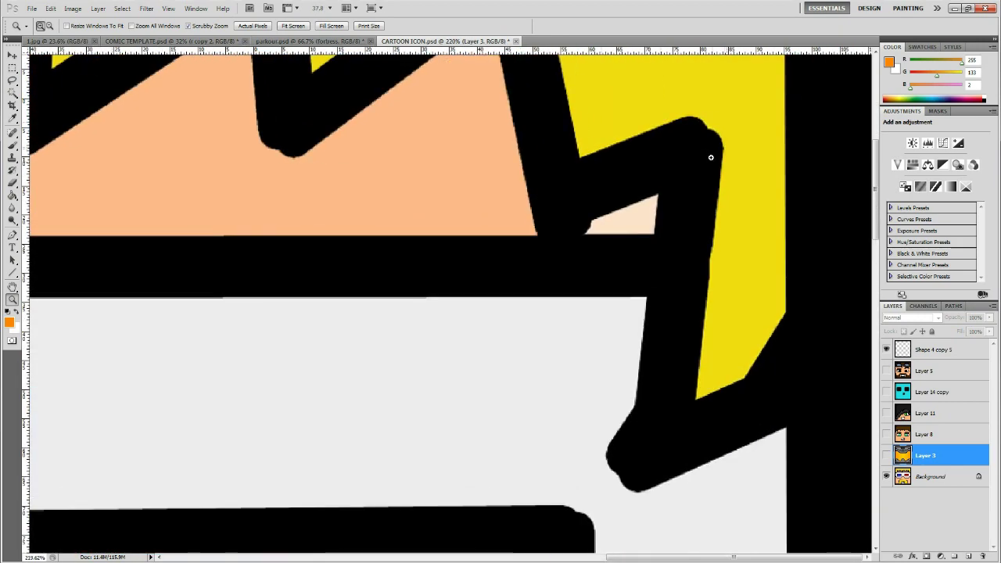
pyautogui.moveTo(534, 216); pyautogui.dragTo(479, 261)
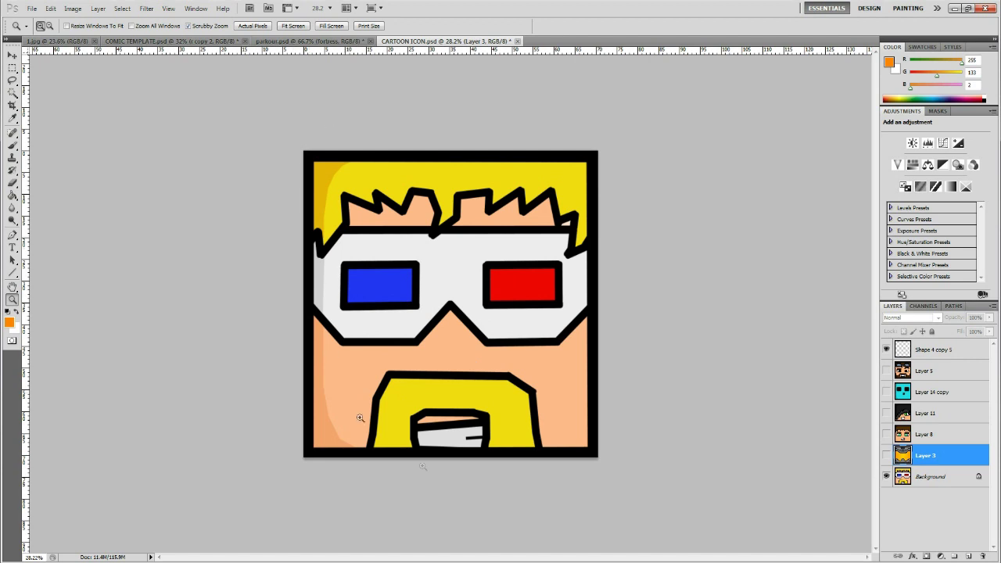
# - Restore those layers, then hide Layer 3, Background and Layer 5 so only the black frame shows
pyautogui.moveTo(889, 460); pyautogui.dragTo(888, 437)
pyautogui.click(888, 457)
pyautogui.click(885, 476)
pyautogui.moveTo(532, 310); pyautogui.dragTo(514, 336)
pyautogui.moveTo(518, 299); pyautogui.dragTo(543, 267)
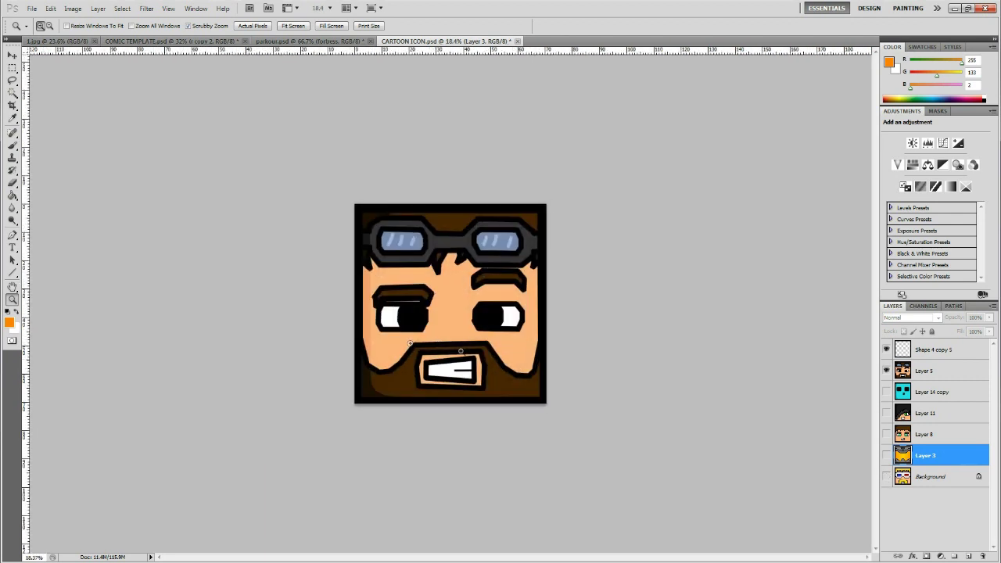
pyautogui.click(885, 371)
pyautogui.moveTo(485, 290); pyautogui.dragTo(425, 225)
pyautogui.moveTo(277, 189); pyautogui.dragTo(300, 176)
pyautogui.moveTo(171, 178); pyautogui.dragTo(570, 307)
pyautogui.moveTo(500, 301); pyautogui.dragTo(529, 253)
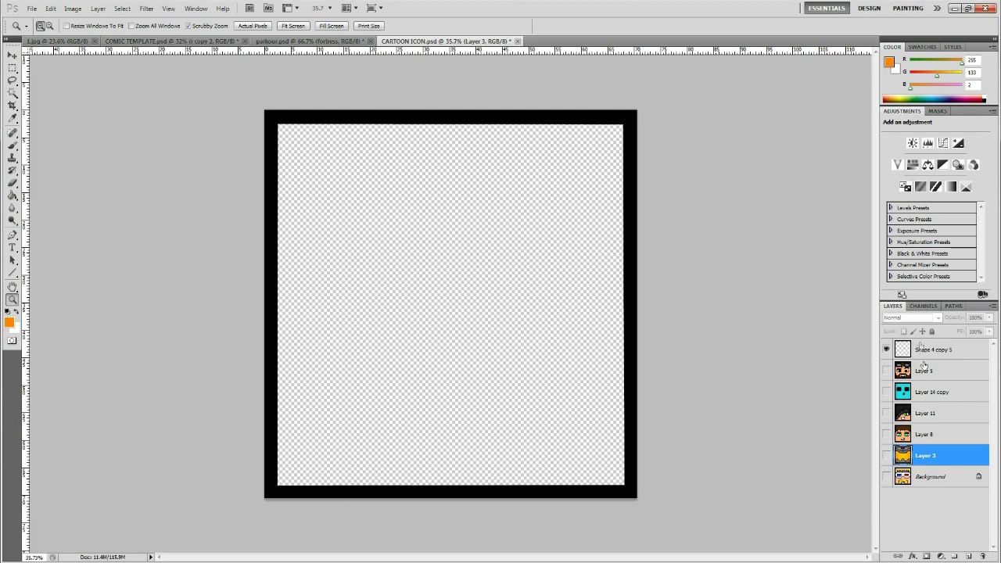
# - With Layer 5 selected, create a new empty layer, Layer 12, above it
pyautogui.hotkey('ctrl', '-')
pyautogui.hotkey('ctrl', '+')
pyautogui.hotkey('ctrl', '+')
pyautogui.hotkey('ctrl', '+')
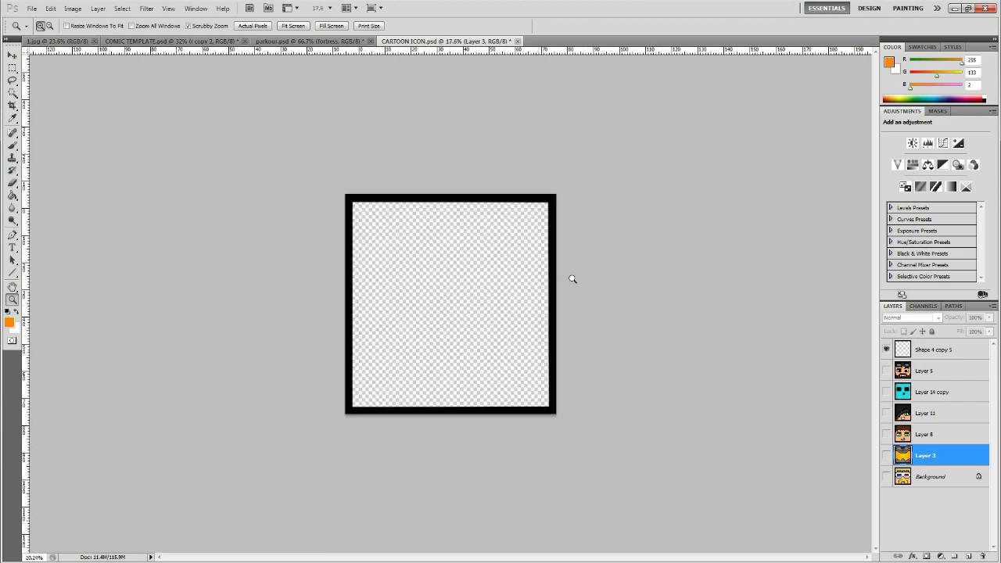
pyautogui.moveTo(579, 278); pyautogui.dragTo(571, 284)
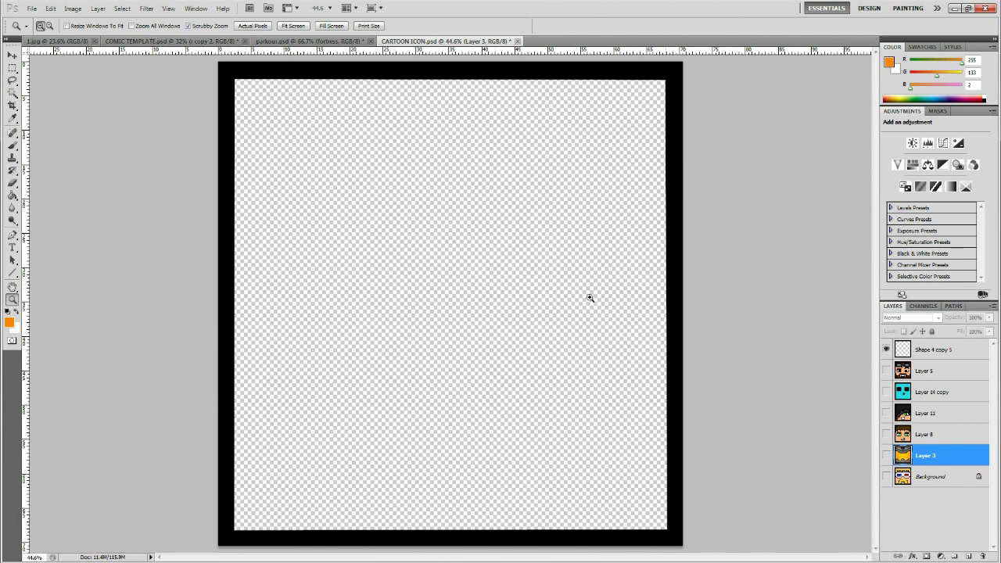
pyautogui.click(938, 372)
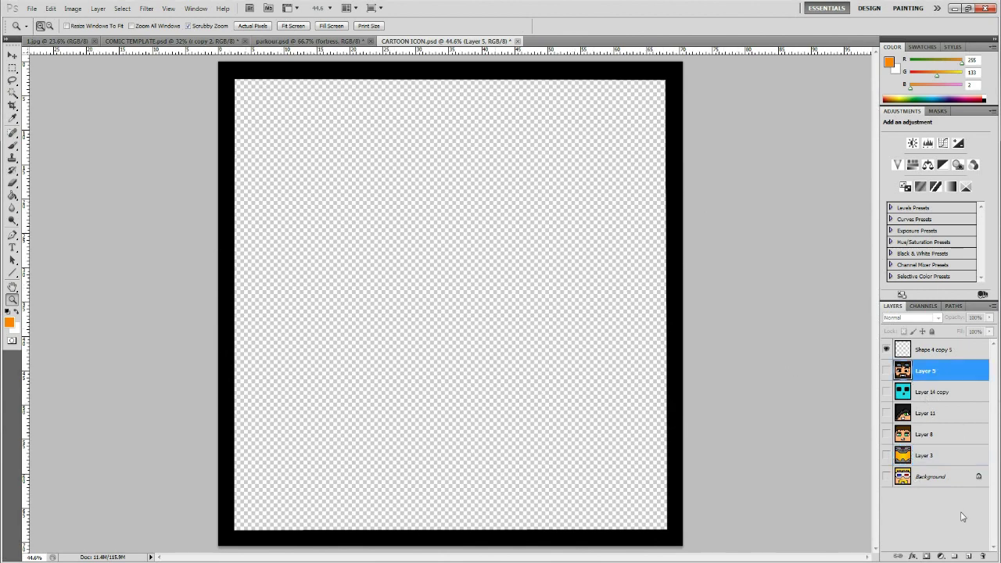
pyautogui.click(968, 557)
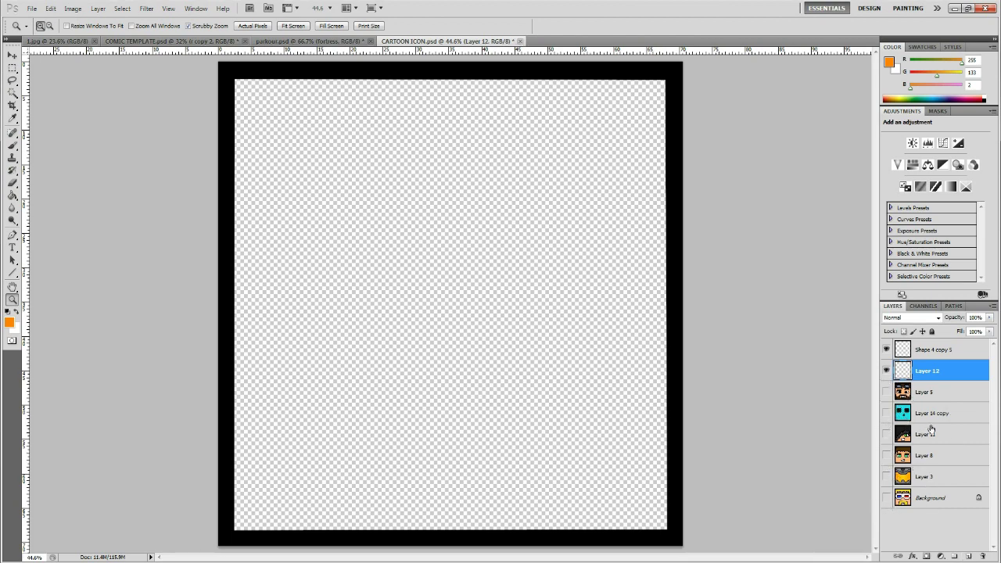
# - Open sketch (7).png from the SKINS folder through File > Open
pyautogui.click(34, 10)
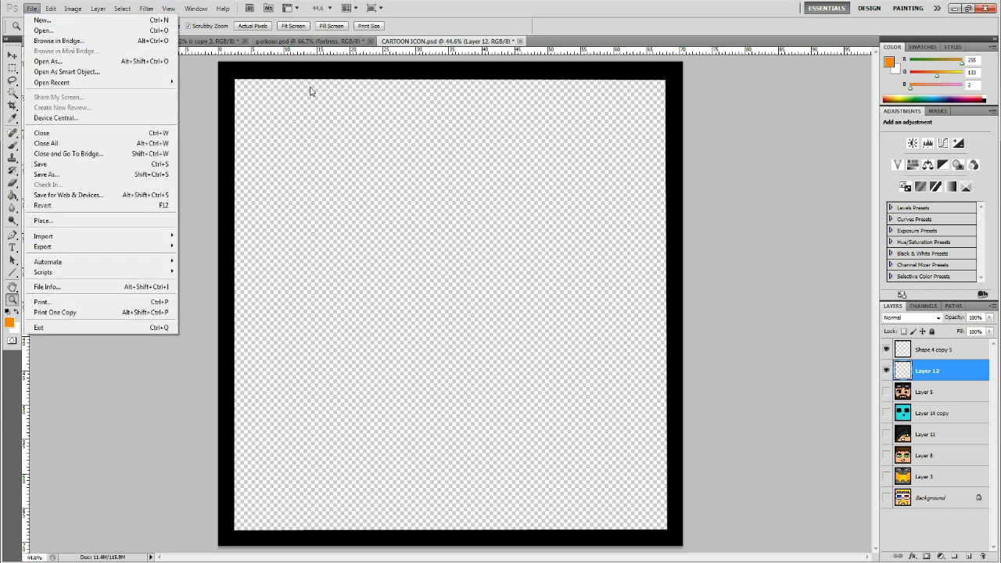
pyautogui.click(467, 214)
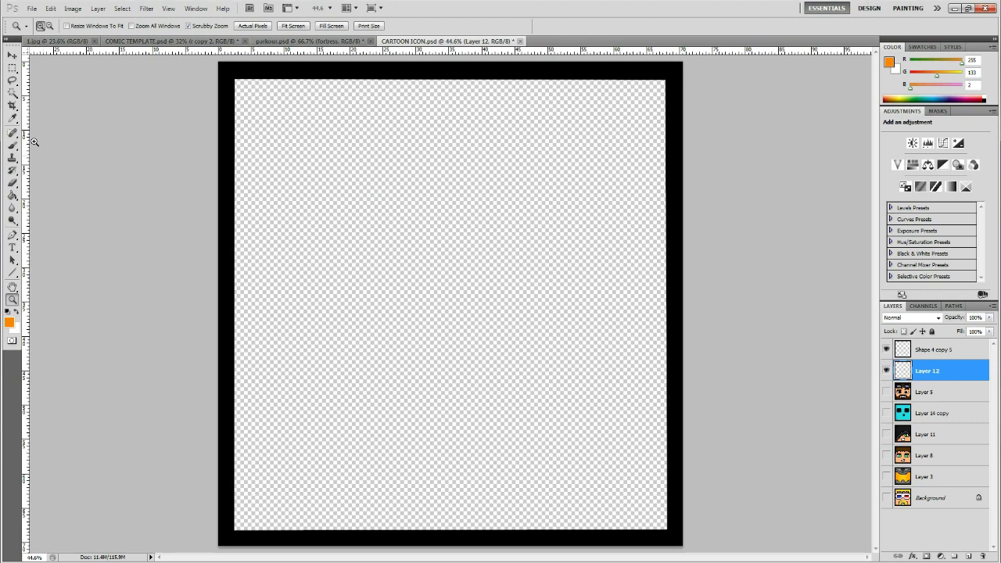
pyautogui.moveTo(461, 183); pyautogui.dragTo(505, 226)
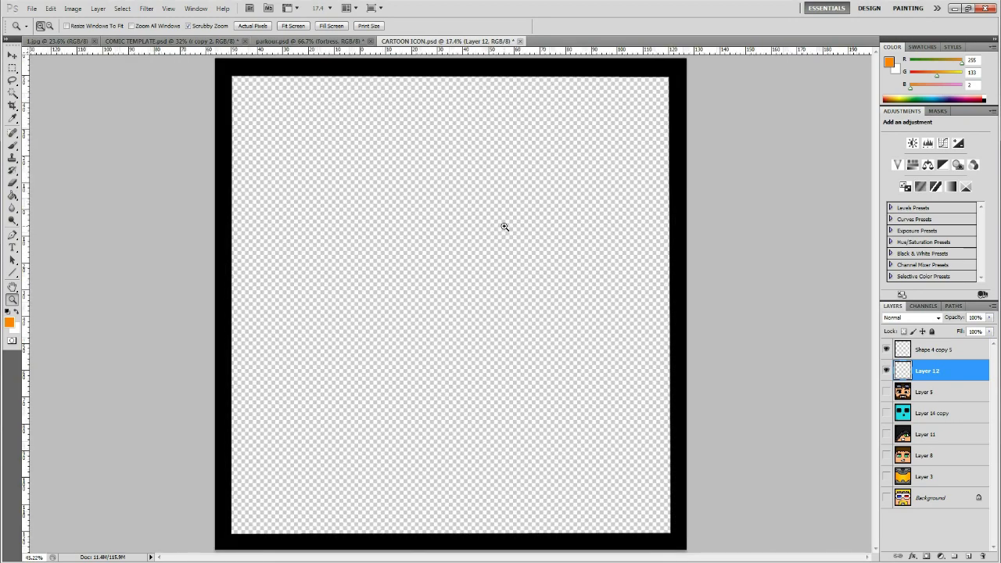
pyautogui.click(32, 9)
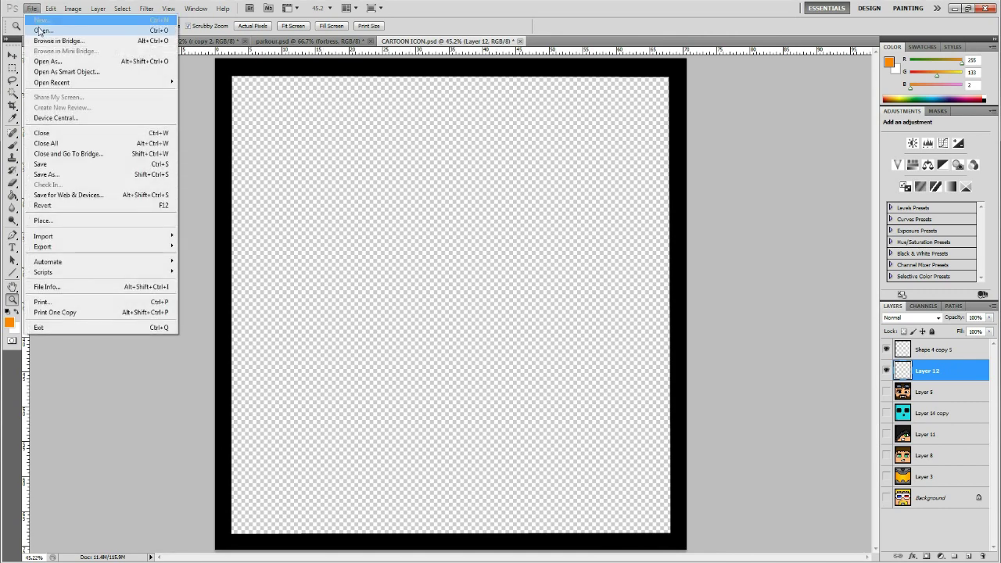
pyautogui.click(47, 33)
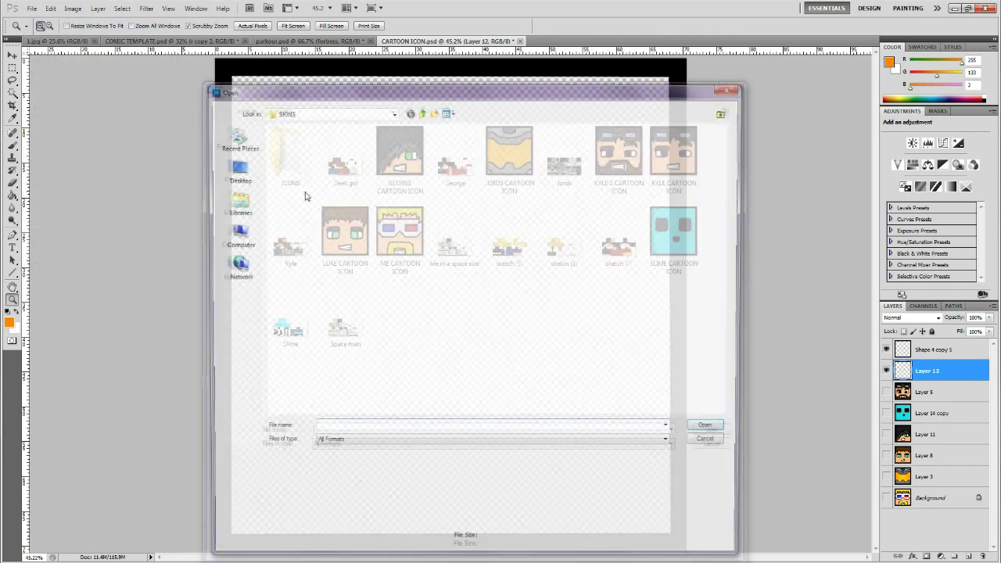
pyautogui.doubleClick(619, 247)
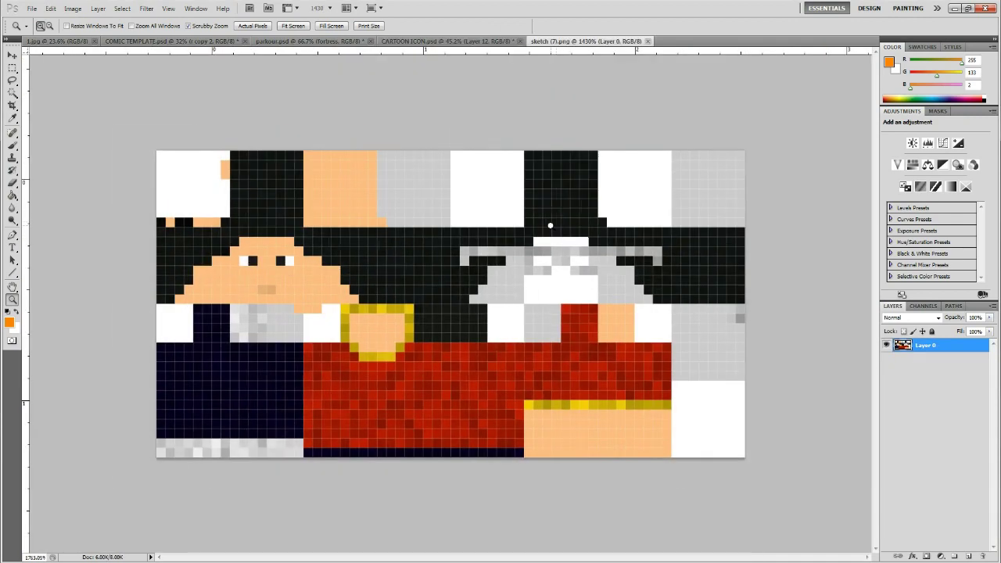
# - Marquee-select the skin's top-left head block and cut it out with Ctrl+X
pyautogui.moveTo(82, 220)
pyautogui.mouseDown()
pyautogui.moveTo(108, 212)
pyautogui.moveTo(94, 219)
pyautogui.mouseUp()
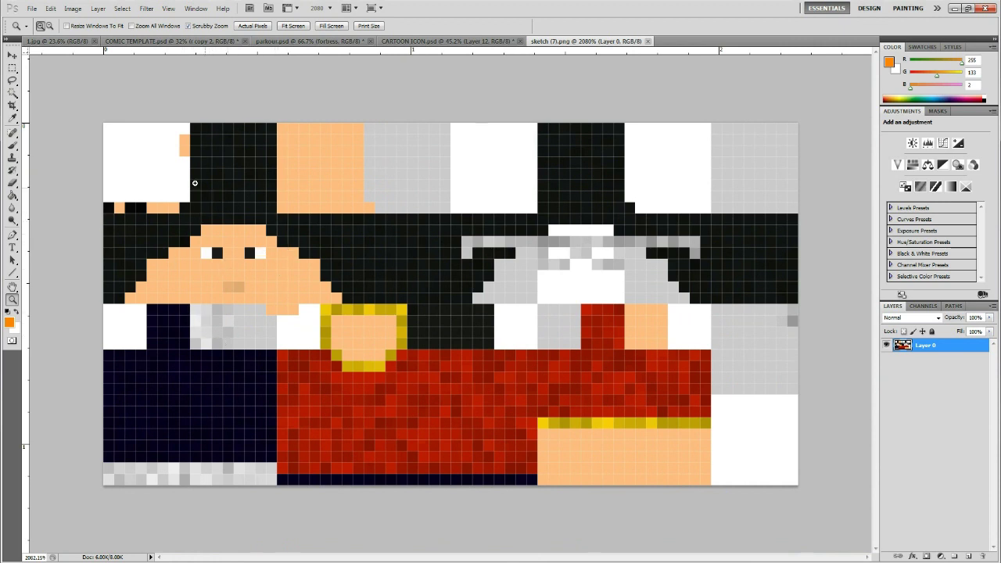
pyautogui.click(13, 69)
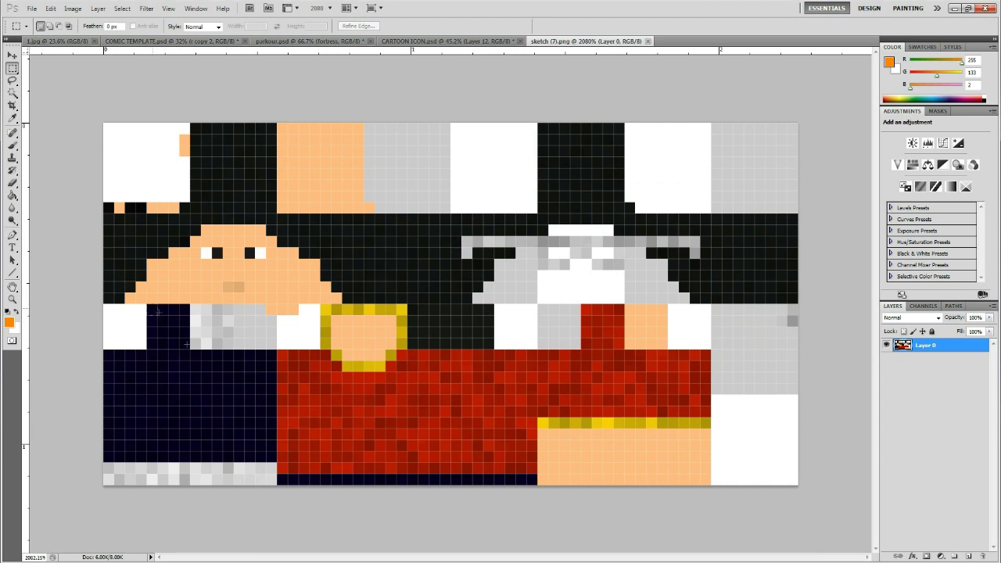
pyautogui.moveTo(187, 345); pyautogui.dragTo(190, 349)
pyautogui.moveTo(182, 310); pyautogui.dragTo(189, 304)
pyautogui.click(184, 296)
pyautogui.moveTo(137, 224); pyautogui.dragTo(103, 122)
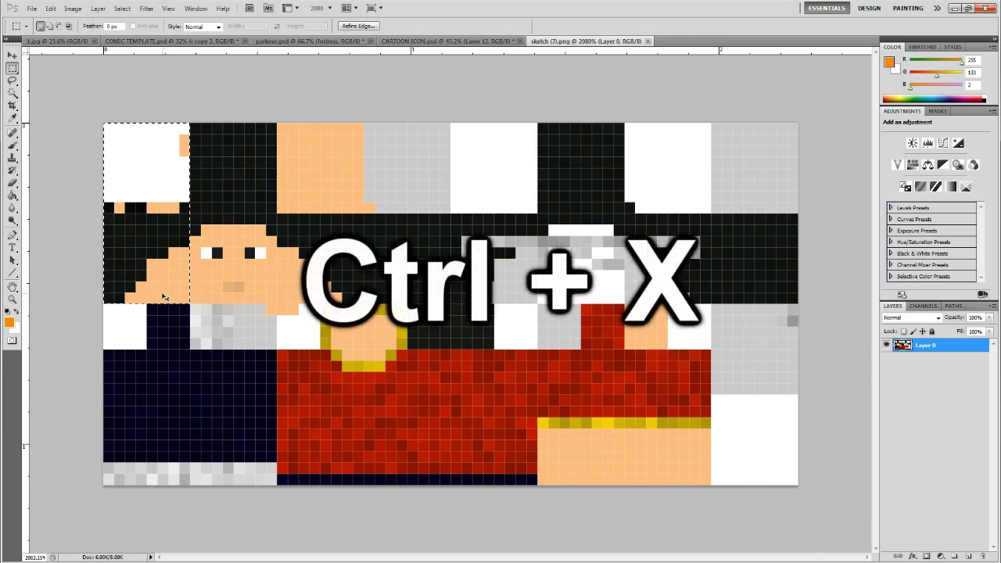
pyautogui.hotkey('ctrl', 'x')
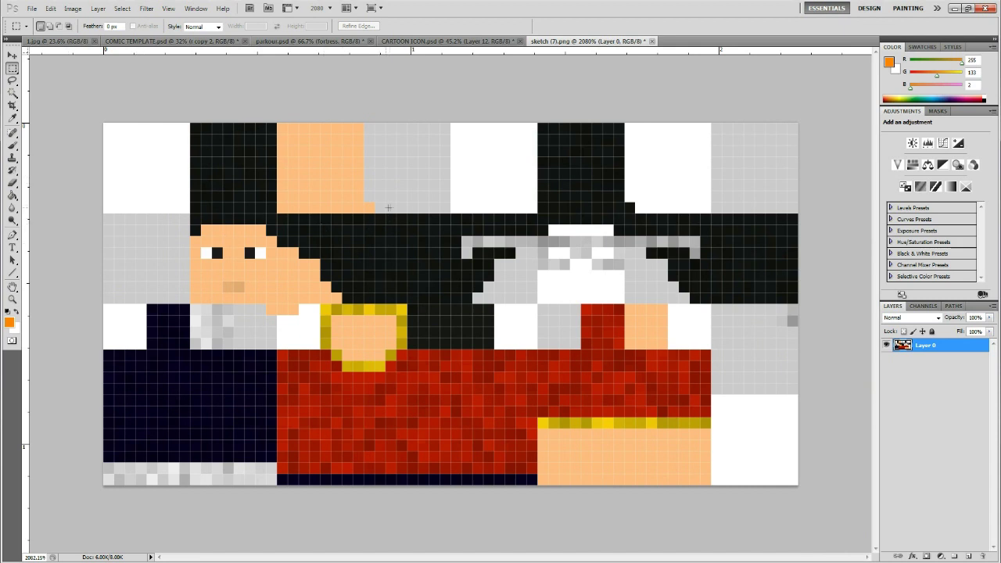
# - Select the skin's top-left strip and delete it to transparency
pyautogui.moveTo(104, 122); pyautogui.dragTo(407, 213)
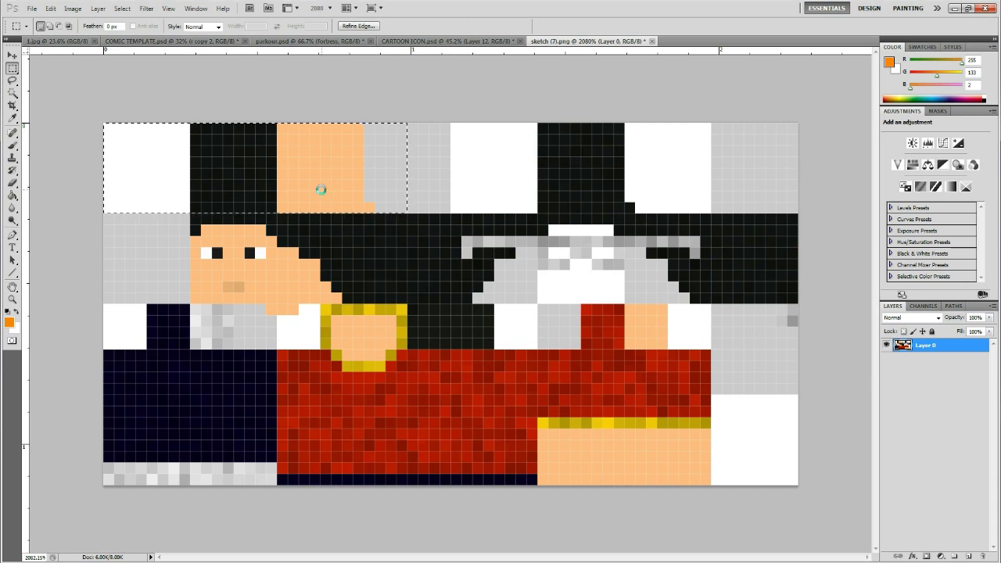
pyautogui.press('Delete')
pyautogui.hotkey('ctrl', 'd')
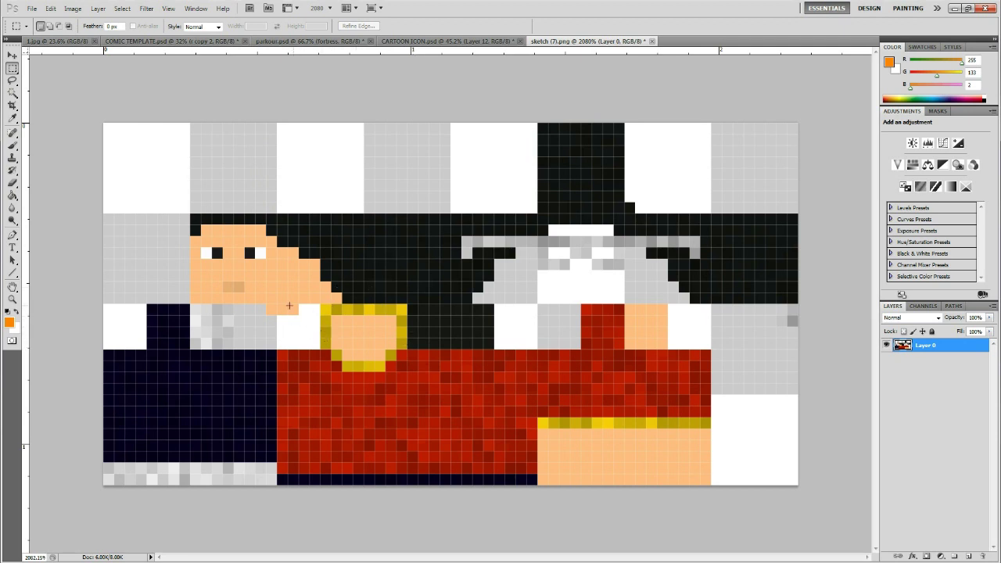
# - Delete the black hair block and a strip of body pixels, then select the grey outer-layer face
pyautogui.moveTo(326, 211); pyautogui.dragTo(471, 168)
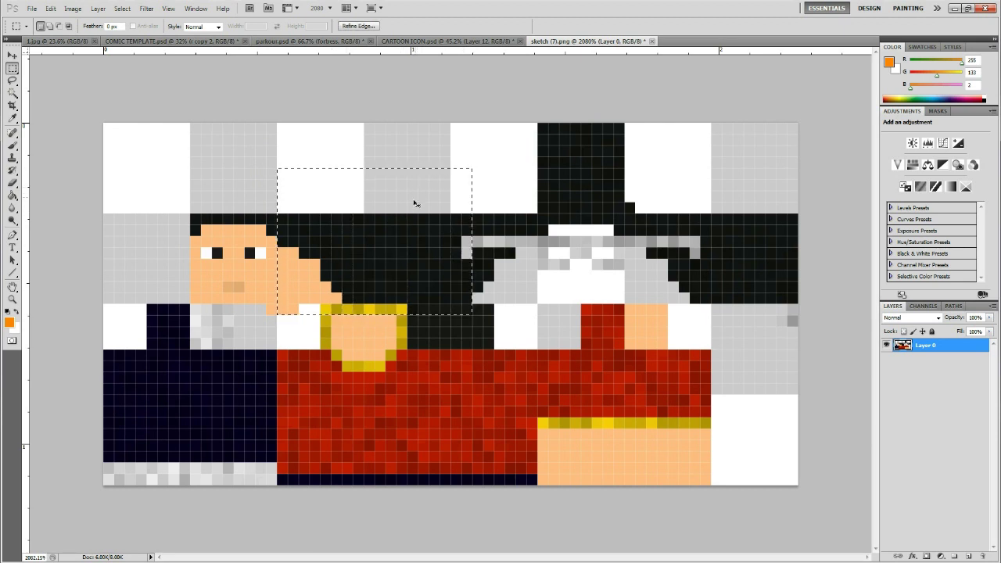
pyautogui.press('Delete')
pyautogui.hotkey('ctrl', 'd')
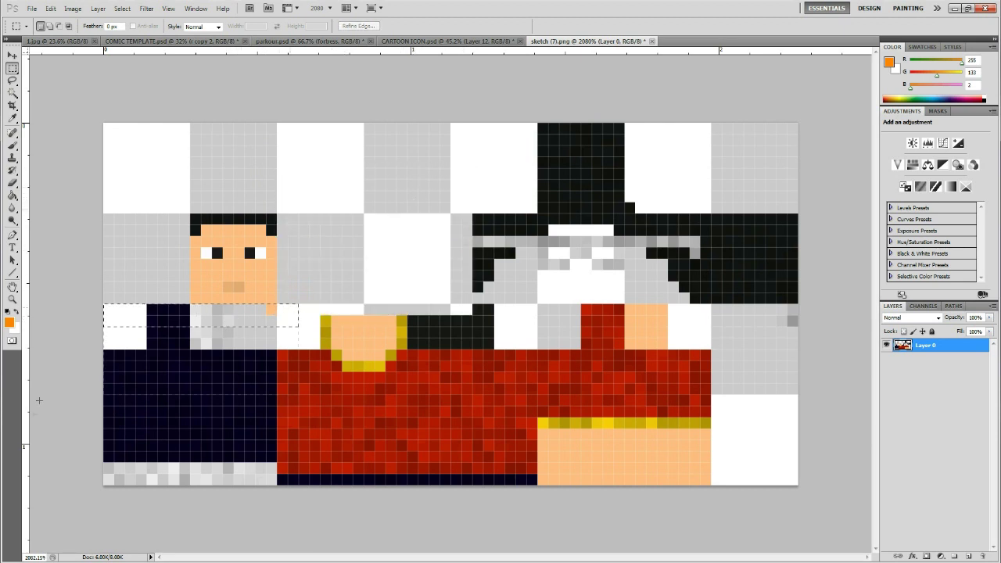
pyautogui.press('Delete')
pyautogui.hotkey('ctrl', 'd')
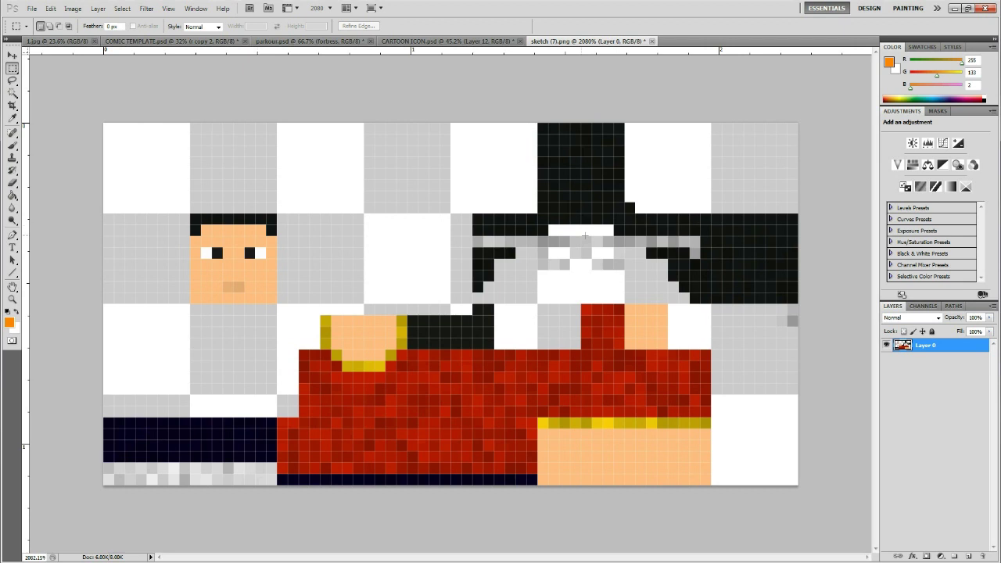
pyautogui.moveTo(618, 298); pyautogui.dragTo(623, 303)
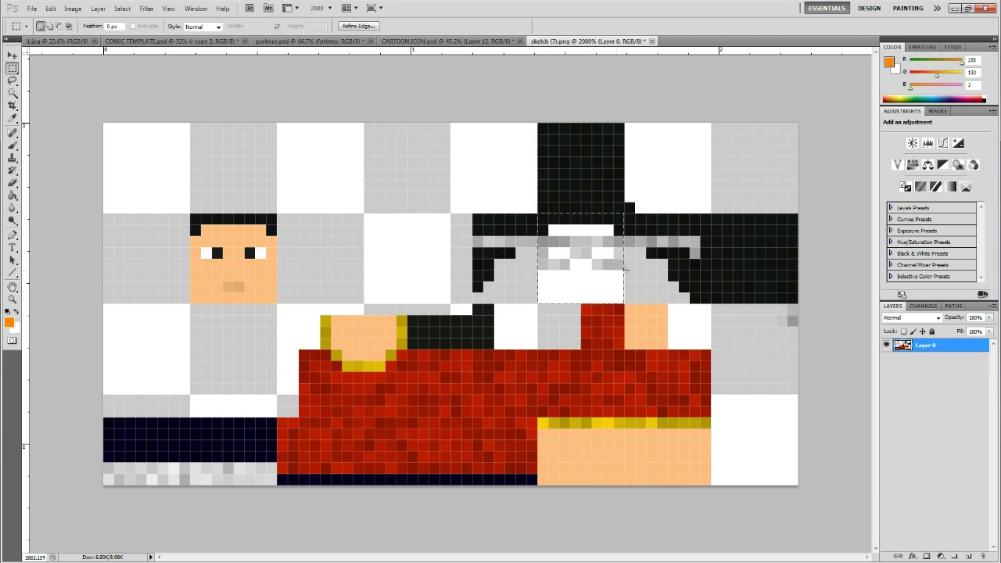
# - Paste the grey face onto its own layer and move it over the skin's face, zooming to check
pyautogui.hotkey('ctrl', 'v')
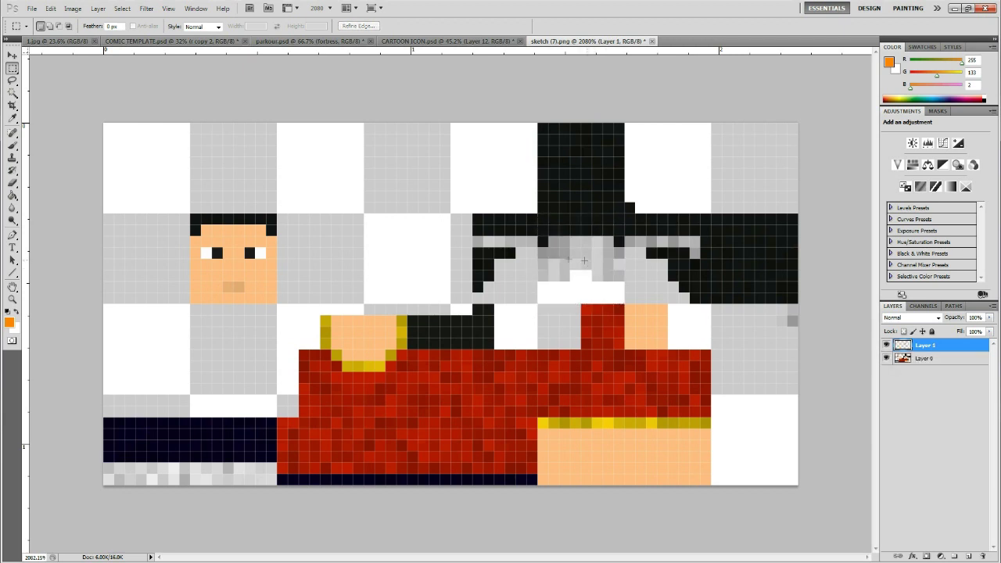
pyautogui.click(12, 56)
pyautogui.moveTo(578, 251); pyautogui.dragTo(256, 247)
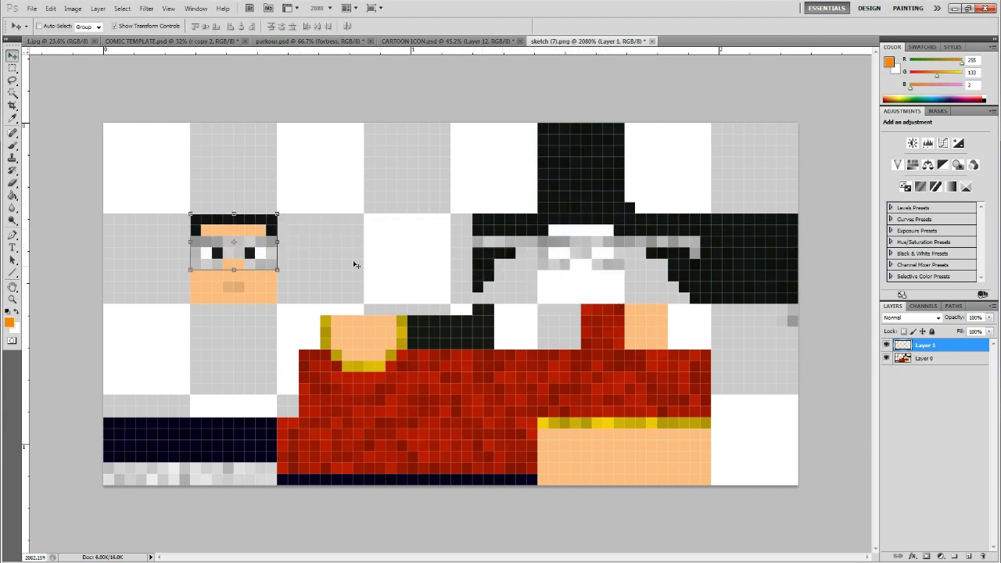
pyautogui.click(12, 299)
pyautogui.moveTo(283, 271); pyautogui.dragTo(320, 255)
pyautogui.click(183, 225)
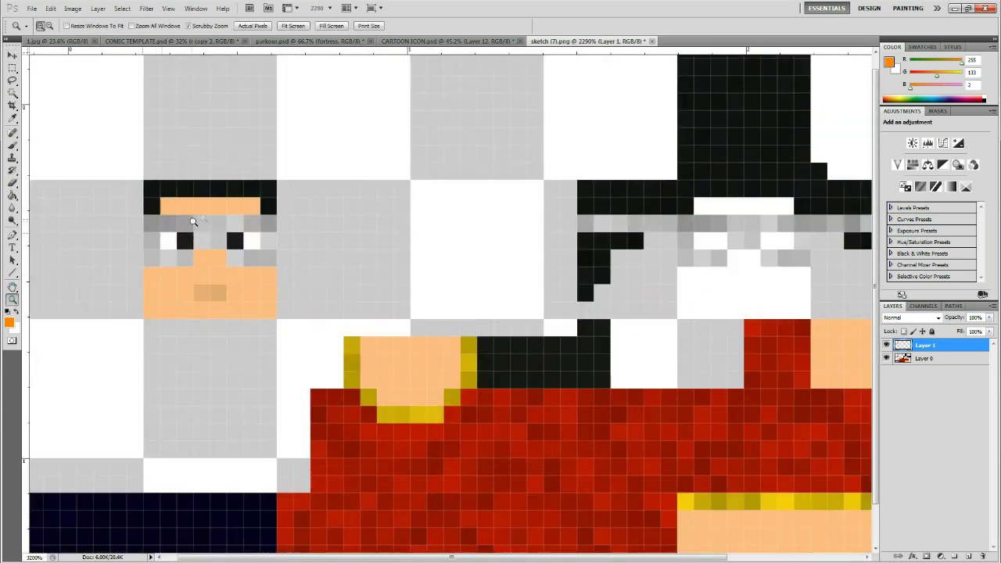
pyautogui.moveTo(422, 212); pyautogui.dragTo(455, 256)
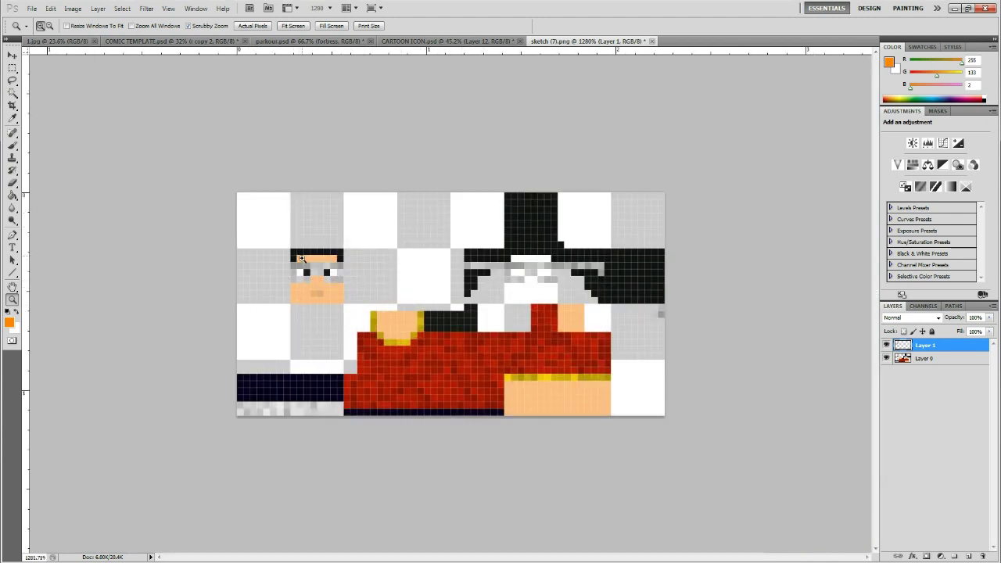
pyautogui.moveTo(318, 285); pyautogui.dragTo(479, 172)
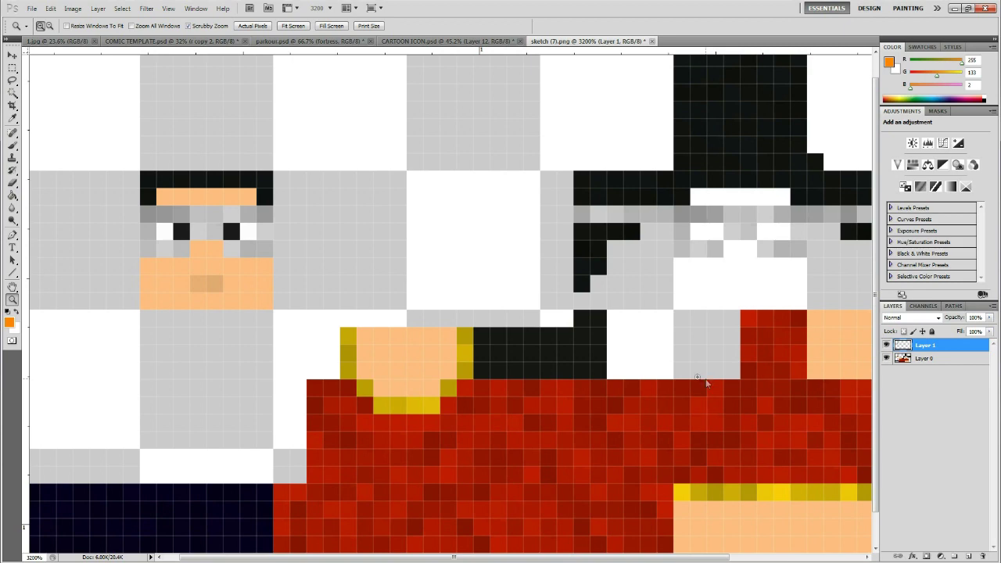
# - In CARTOON ICON.psd, paste the skin screenshot into Layer 12 and zoom in on it
pyautogui.click(435, 41)
pyautogui.moveTo(502, 236); pyautogui.dragTo(465, 268)
pyautogui.hotkey('ctrl', 'v')
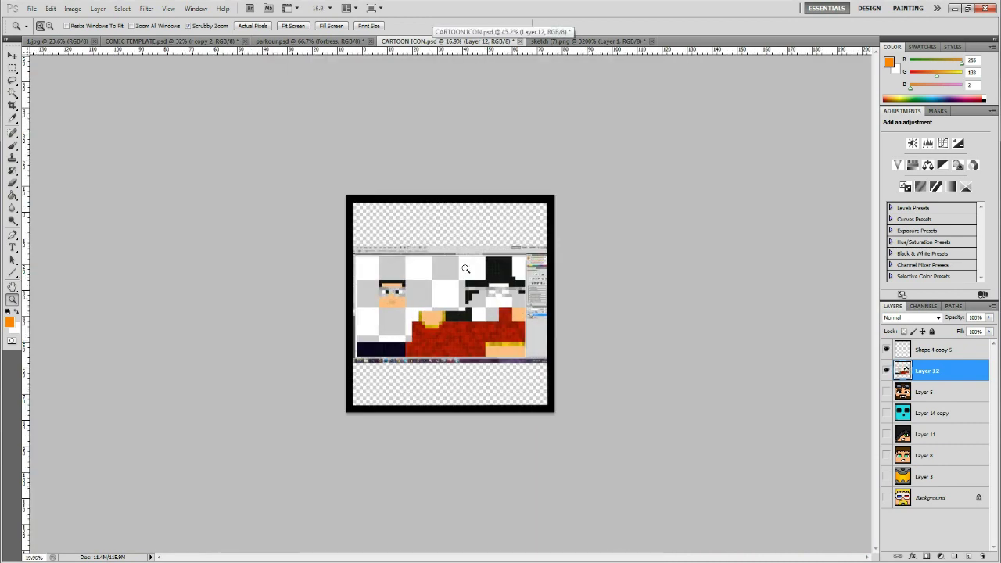
pyautogui.hotkey('ctrl', '0')
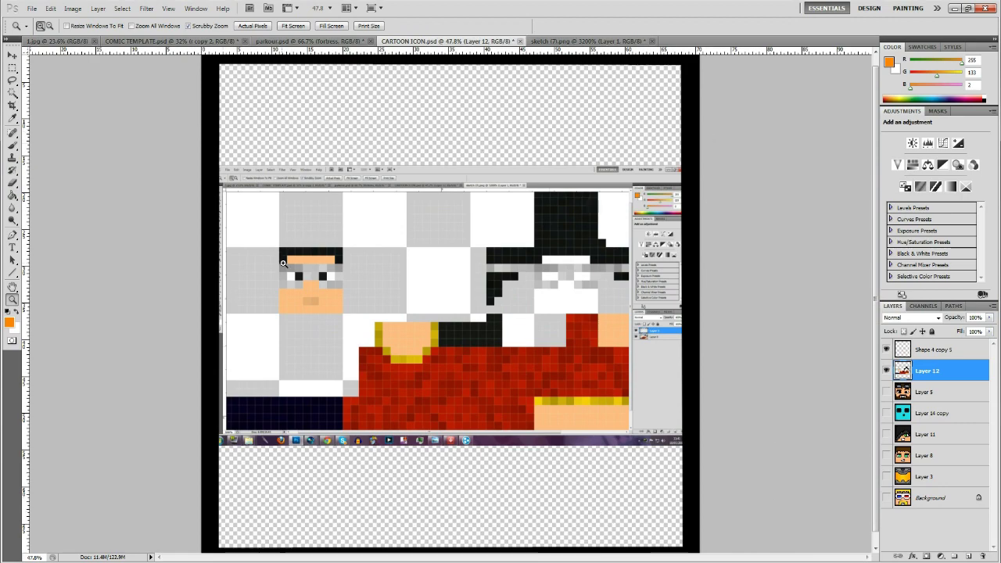
pyautogui.moveTo(283, 263); pyautogui.dragTo(346, 233)
pyautogui.scroll(-2, 402, 375)
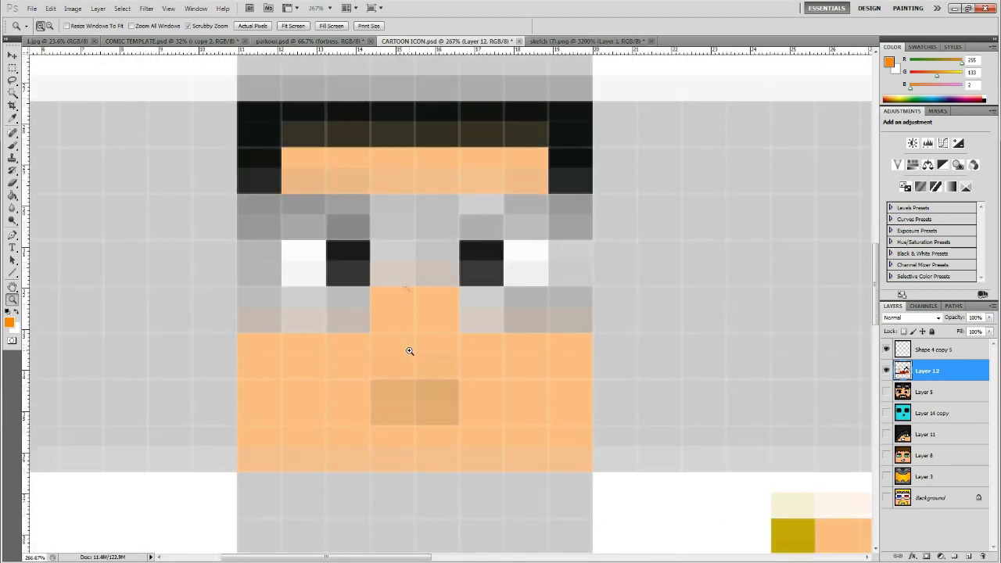
pyautogui.scroll(-1, 408, 351)
pyautogui.moveTo(264, 224); pyautogui.dragTo(508, 284)
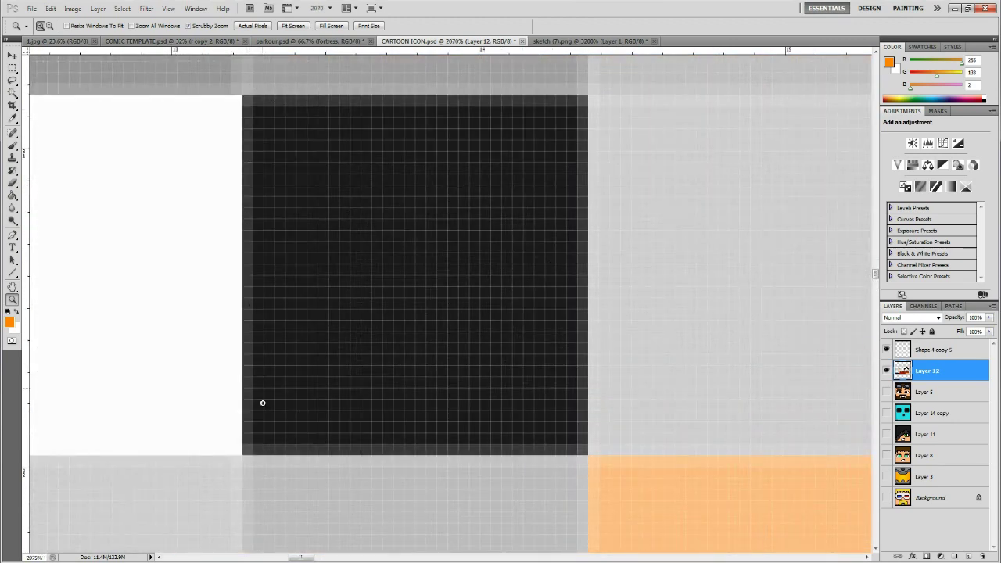
# - Draw a rectangular marquee around the pasted face, from the black hair down to the chin
pyautogui.moveTo(662, 284); pyautogui.dragTo(275, 203)
pyautogui.moveTo(91, 197)
pyautogui.mouseDown()
pyautogui.moveTo(99, 190)
pyautogui.moveTo(99, 205)
pyautogui.mouseUp()
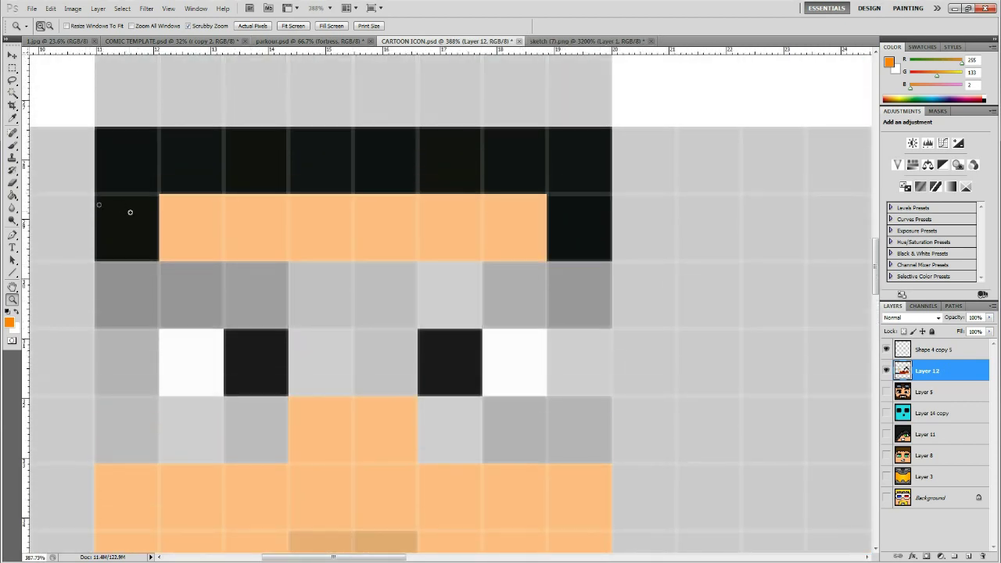
pyautogui.click(12, 68)
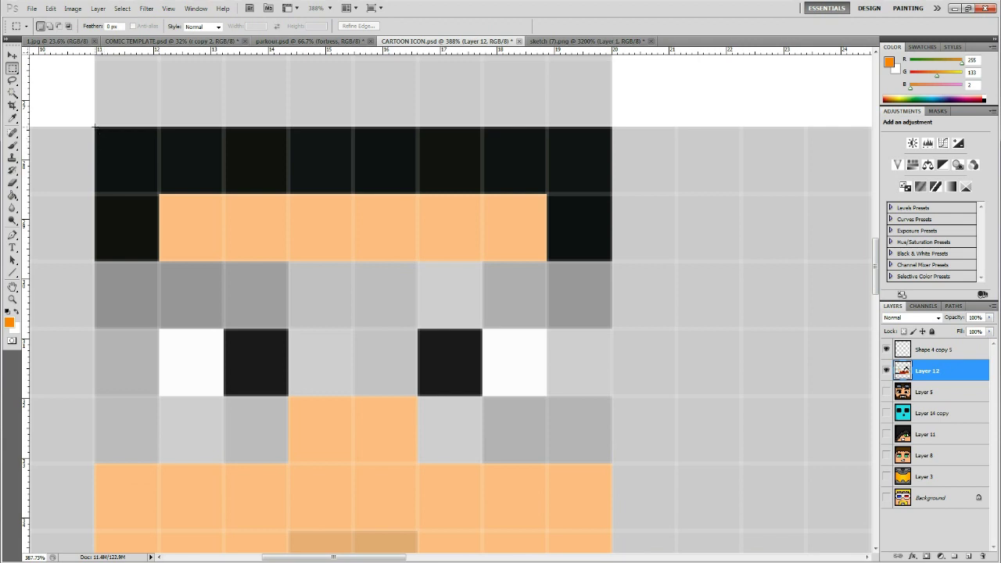
pyautogui.moveTo(94, 128)
pyautogui.mouseDown()
pyautogui.moveTo(322, 346)
pyautogui.moveTo(224, 201)
pyautogui.moveTo(79, 139)
pyautogui.mouseUp()
pyautogui.moveTo(222, 288); pyautogui.dragTo(611, 450)
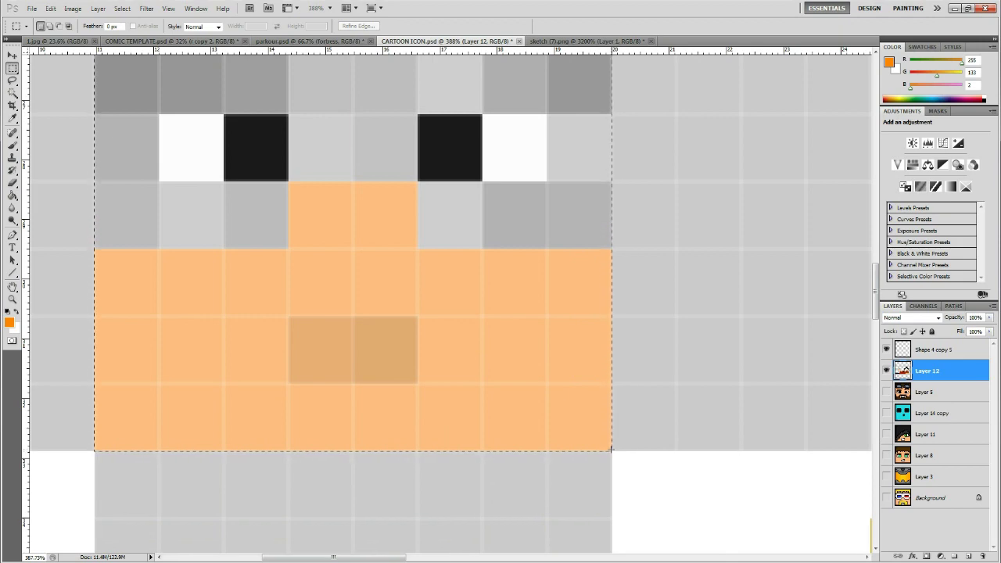
# - Copy the selected face onto new Layer 13 and delete the screenshot Layer 12
pyautogui.press('z')
pyautogui.moveTo(144, 324); pyautogui.dragTo(425, 380)
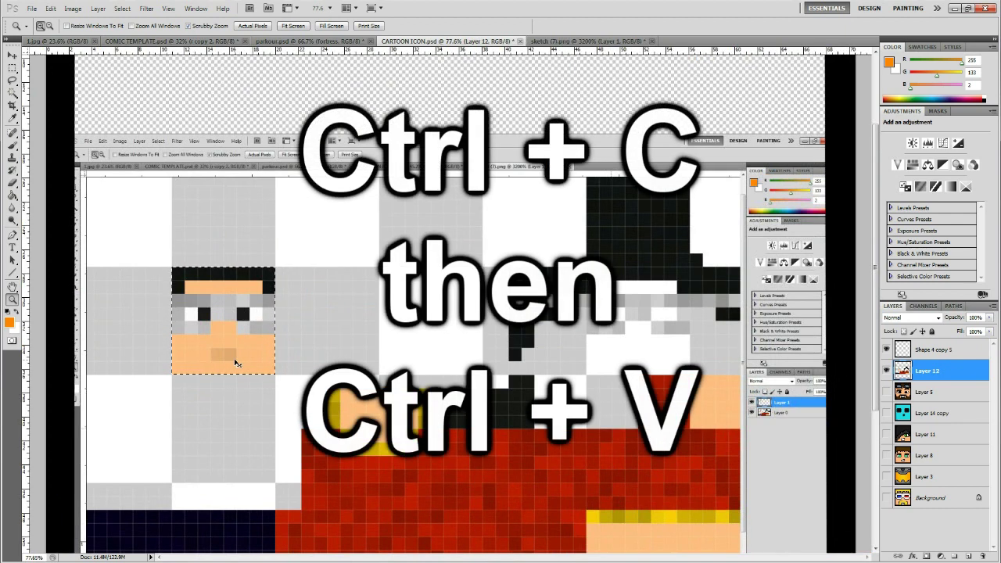
pyautogui.hotkey('ctrl', 'c')
pyautogui.hotkey('ctrl', 'v')
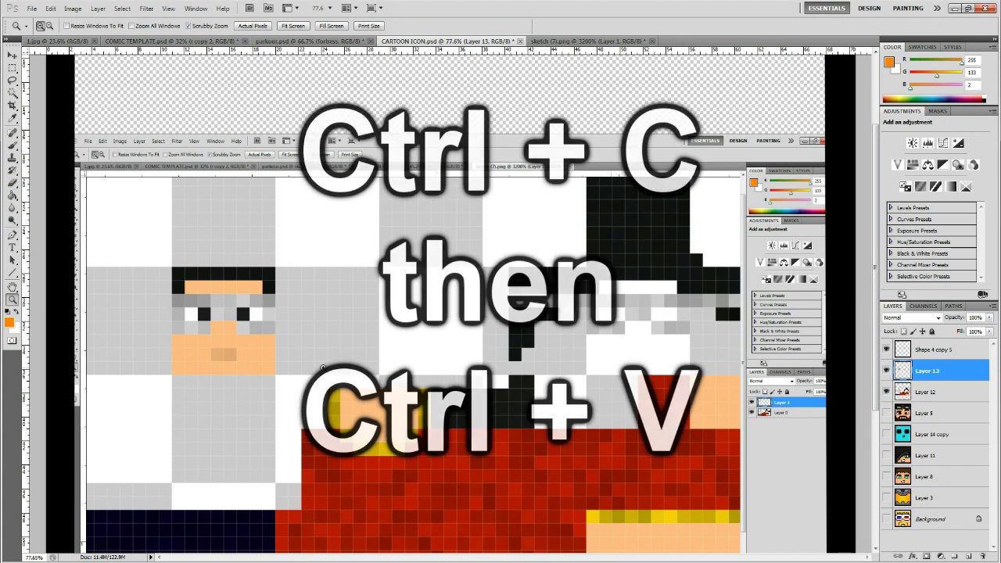
pyautogui.click(963, 395)
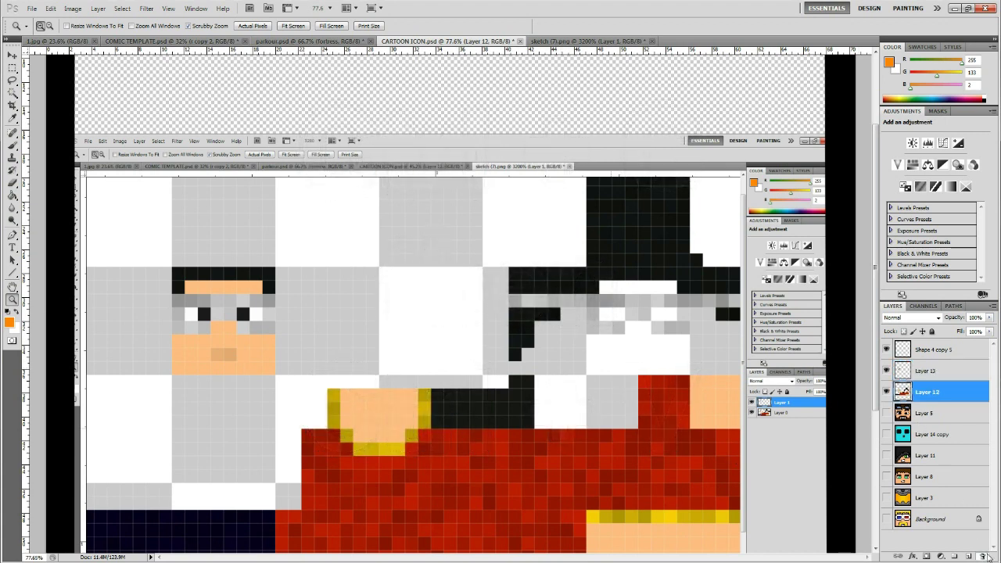
pyautogui.press('Delete')
# - Scale Layer 13's face up 781.25% to fill the black frame and apply the transform
pyautogui.moveTo(329, 354); pyautogui.dragTo(304, 351)
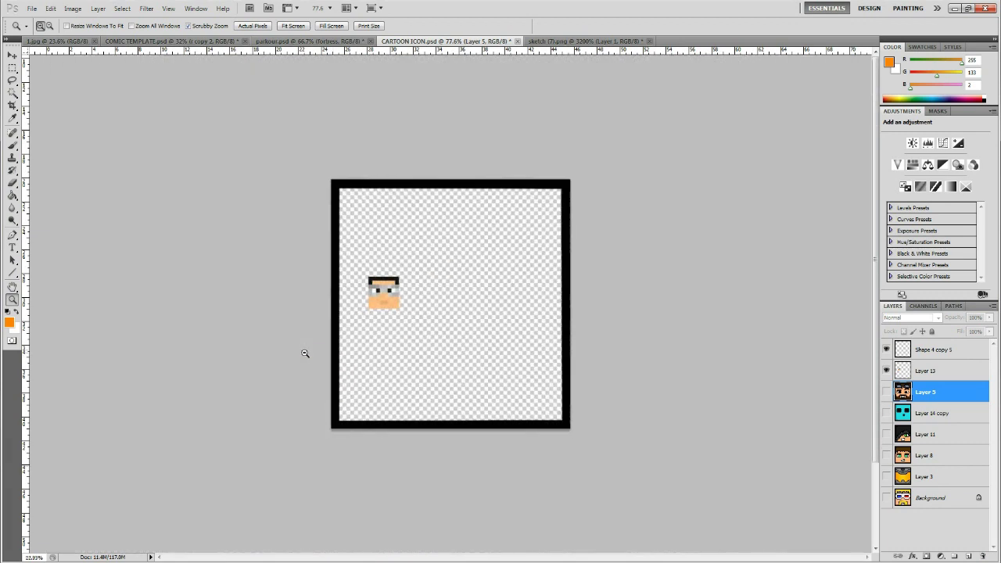
pyautogui.click(12, 55)
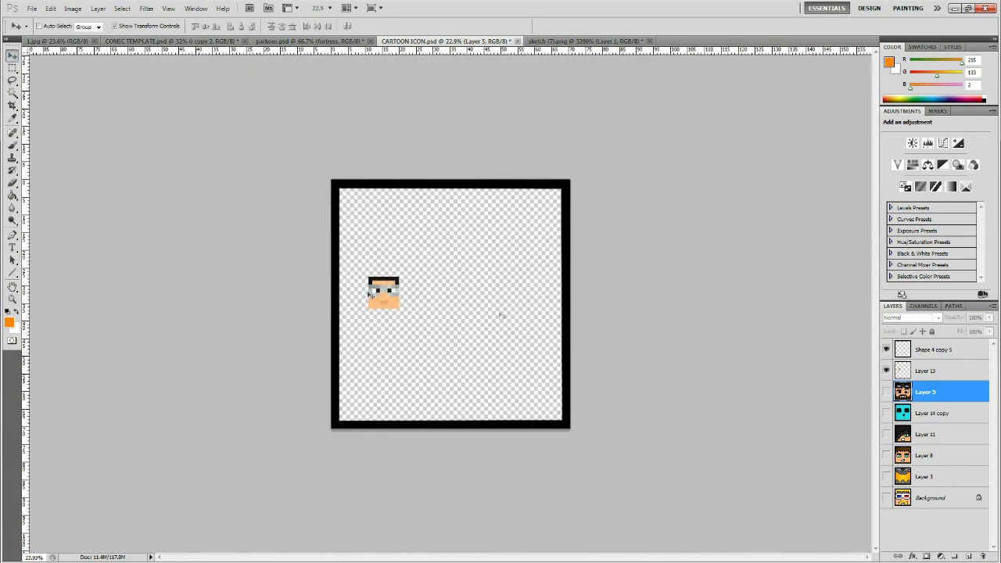
pyautogui.click(950, 372)
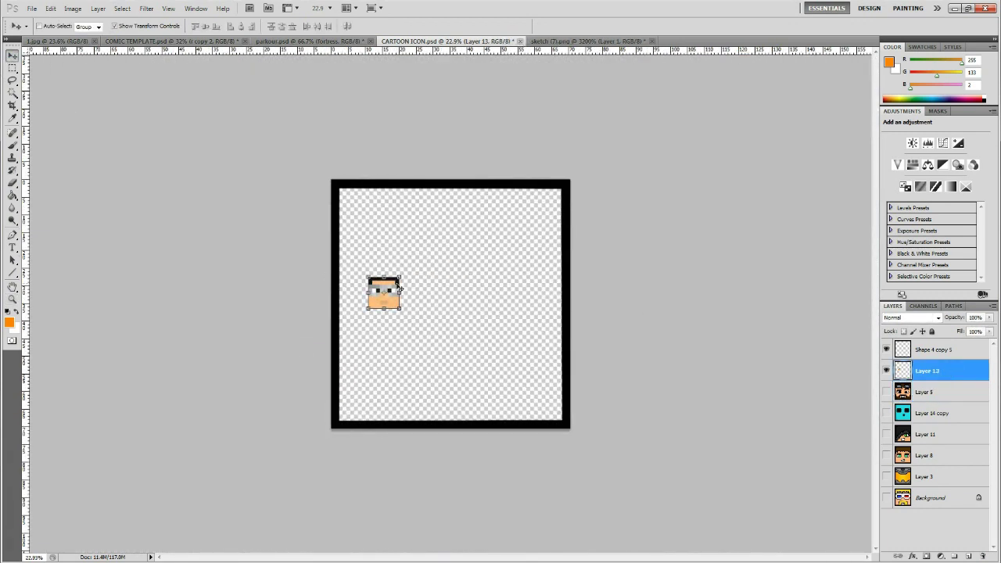
pyautogui.moveTo(400, 277); pyautogui.dragTo(570, 180)
pyautogui.moveTo(366, 310); pyautogui.dragTo(329, 428)
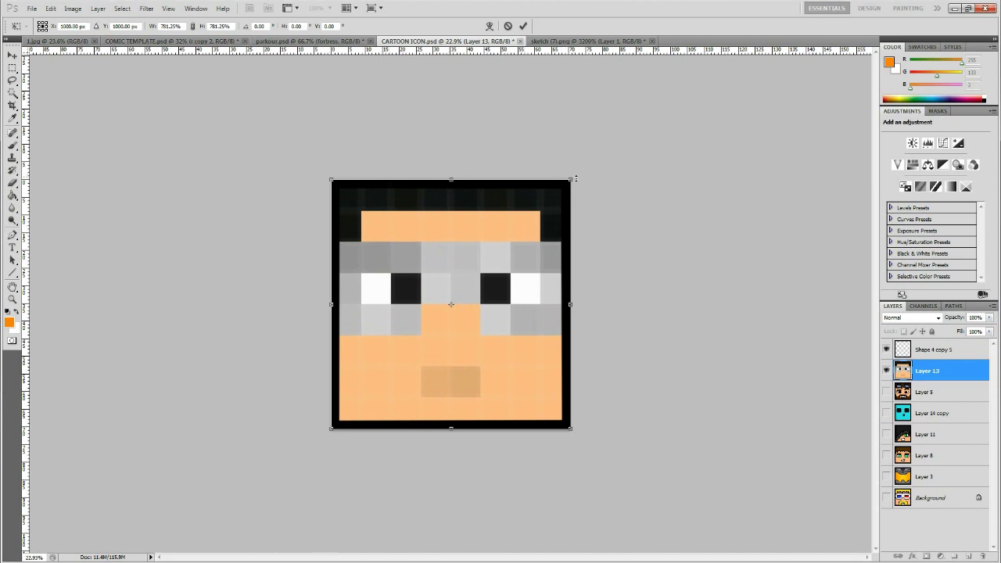
pyautogui.click(13, 54)
pyautogui.press('Return')
pyautogui.click(114, 27)
pyautogui.click(114, 26)
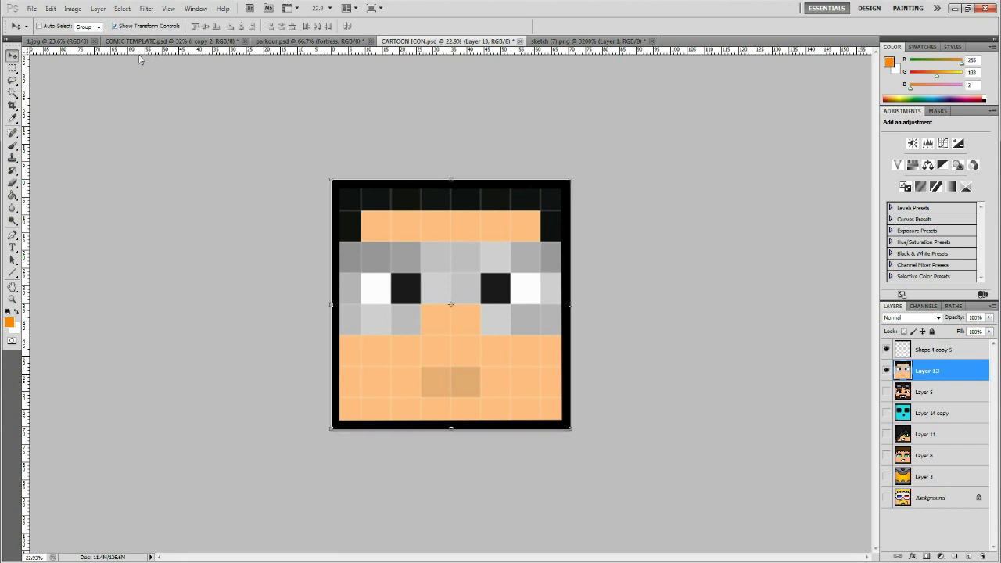
# - Zoom to frame the icon and choose the Line Tool from the shape tool flyout
pyautogui.click(12, 299)
pyautogui.keyDown('alt'); pyautogui.click(454, 284); pyautogui.keyUp('alt')
pyautogui.keyDown('alt'); pyautogui.click(480, 310); pyautogui.keyUp('alt')
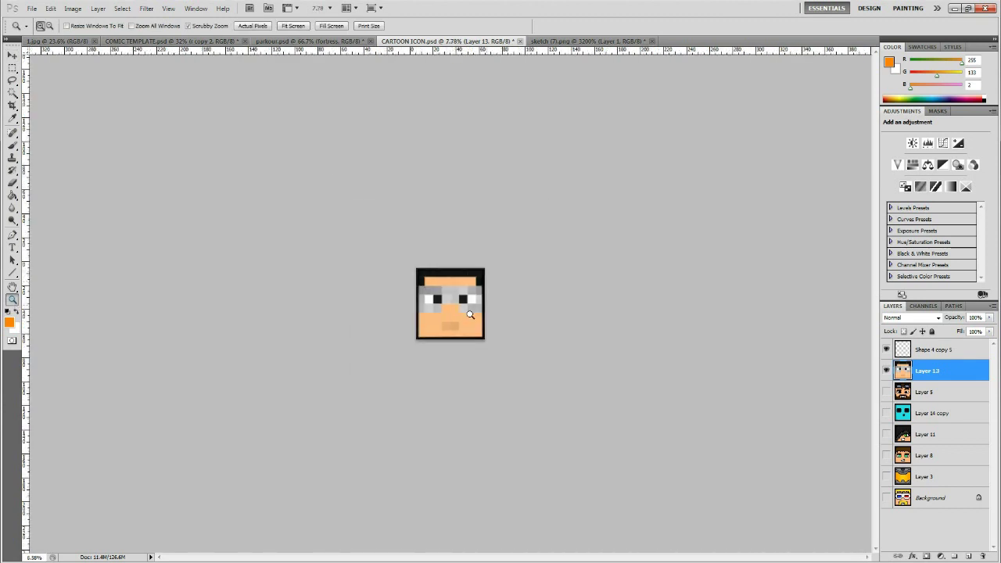
pyautogui.click(483, 275)
pyautogui.moveTo(483, 276); pyautogui.dragTo(584, 176)
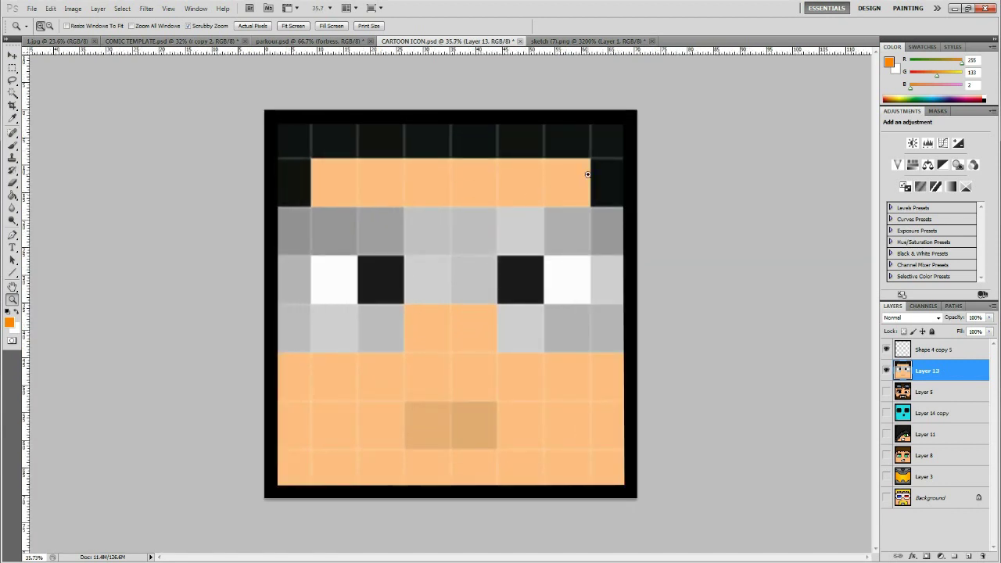
pyautogui.moveTo(12, 272); pyautogui.dragTo(53, 315)
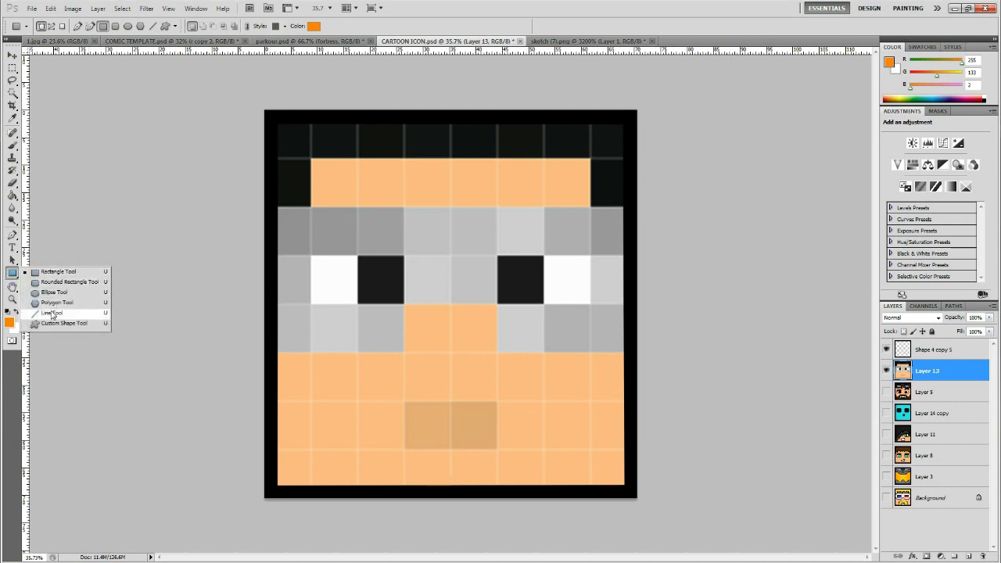
pyautogui.moveTo(53, 315); pyautogui.dragTo(54, 315)
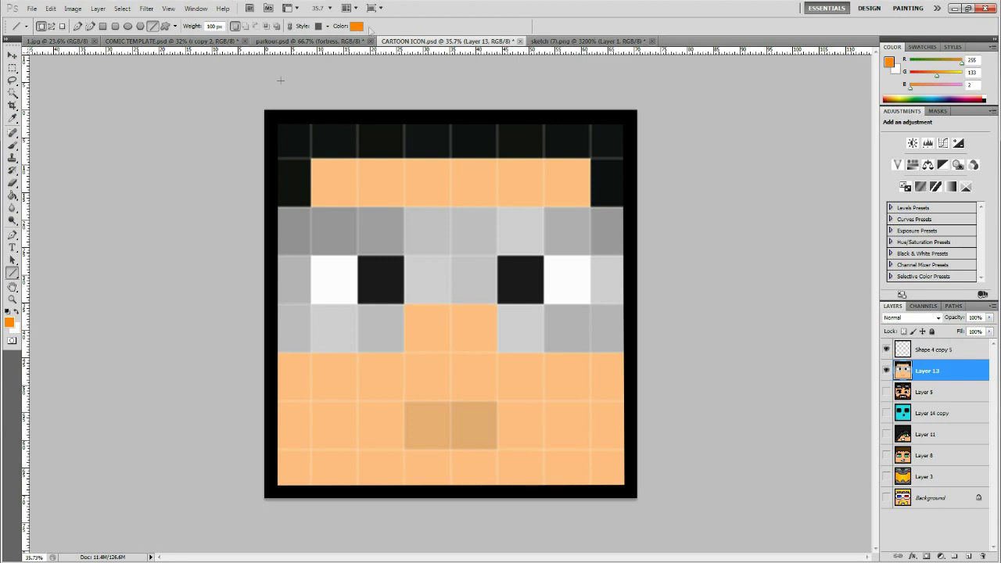
# - Set the line colour to pure black and the Weight to 20 px
pyautogui.click(356, 26)
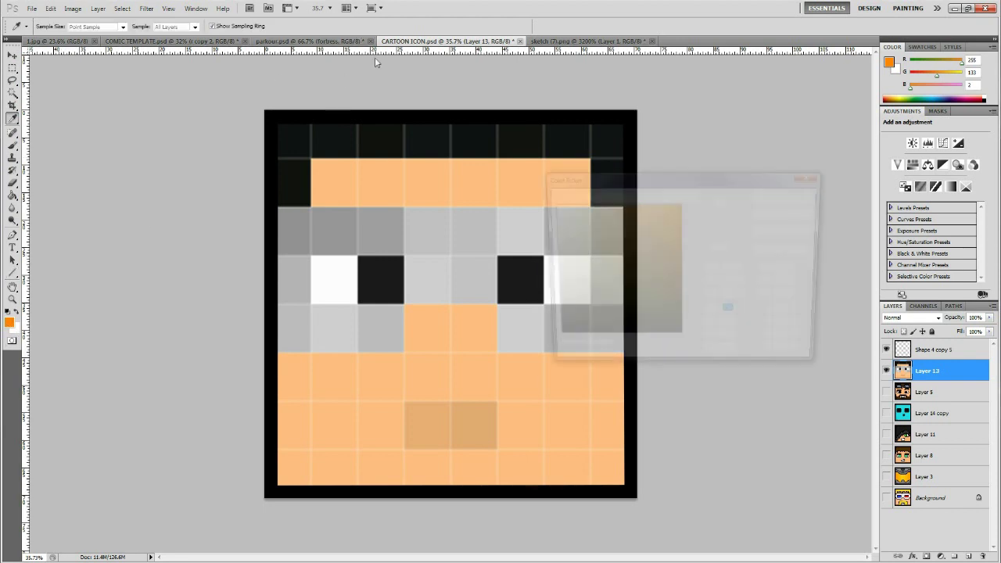
pyautogui.moveTo(654, 291); pyautogui.dragTo(680, 341)
pyautogui.click(789, 197)
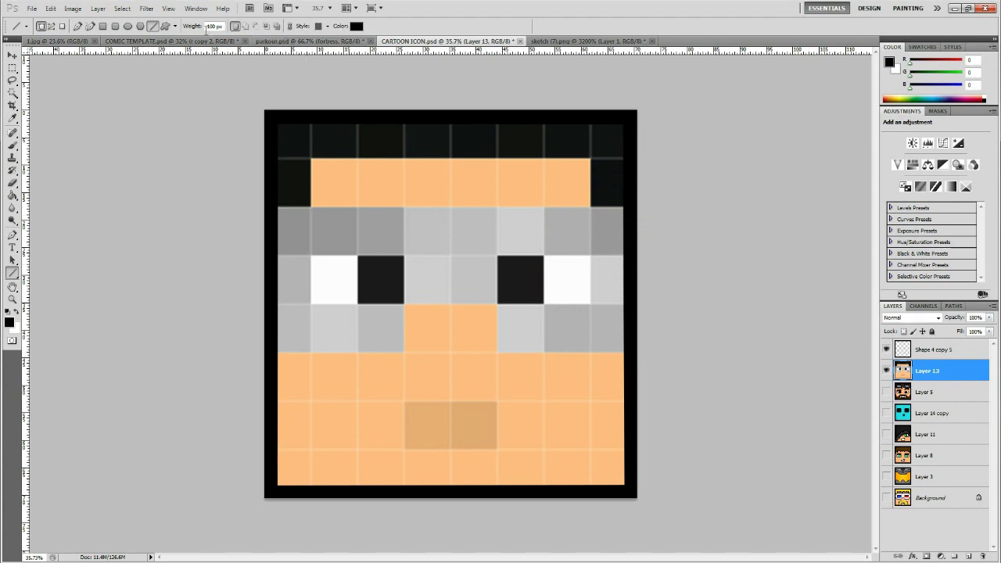
pyautogui.write('20')
pyautogui.press('Return')
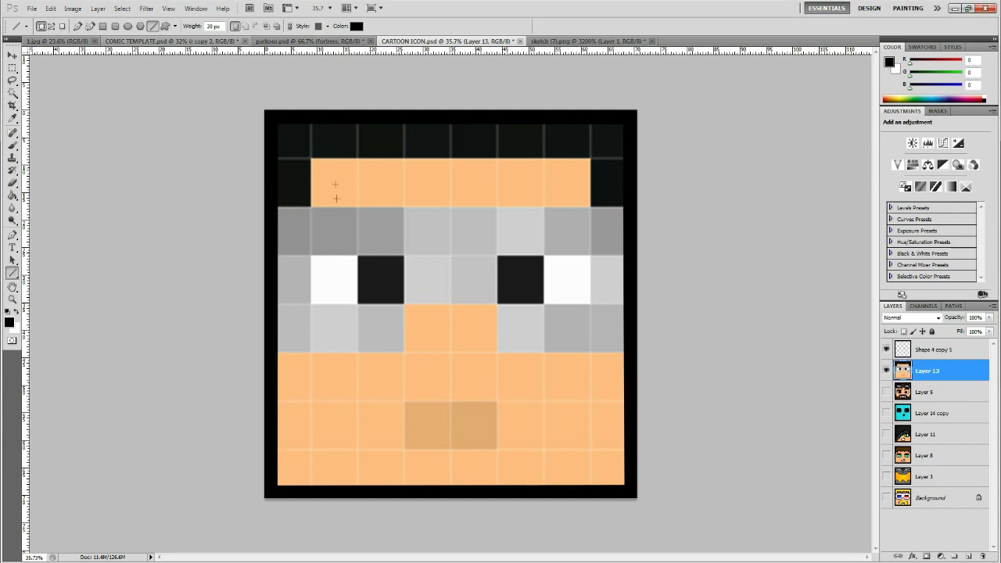
# - Draw the first zigzag hair segments from the upper left onto the forehead
pyautogui.moveTo(308, 203)
pyautogui.mouseDown()
pyautogui.moveTo(311, 155)
pyautogui.moveTo(618, 162)
pyautogui.moveTo(590, 158)
pyautogui.moveTo(590, 204)
pyautogui.moveTo(635, 207)
pyautogui.mouseUp()
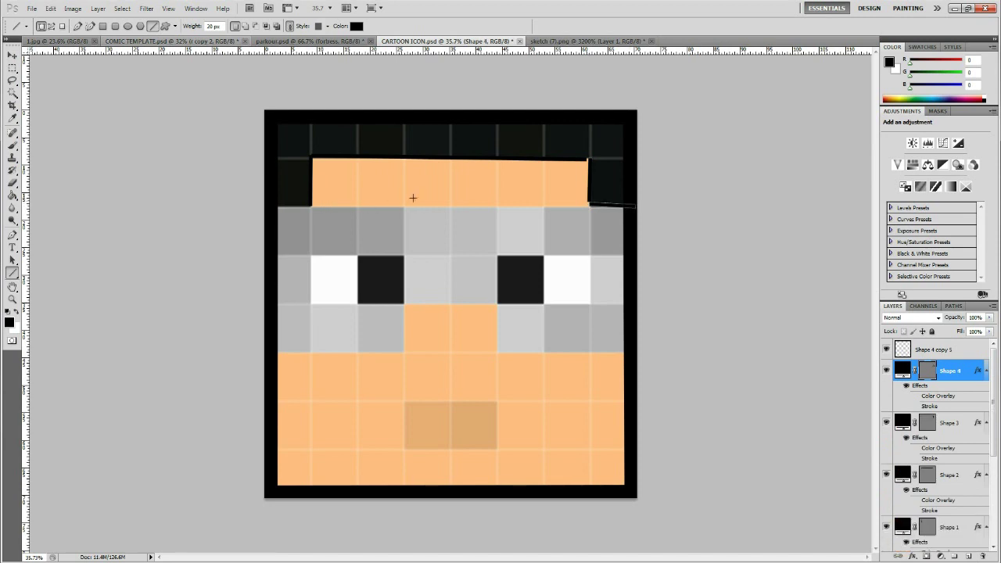
pyautogui.press('Delete')
pyautogui.press('Delete')
pyautogui.press('Delete')
pyautogui.press('Delete')
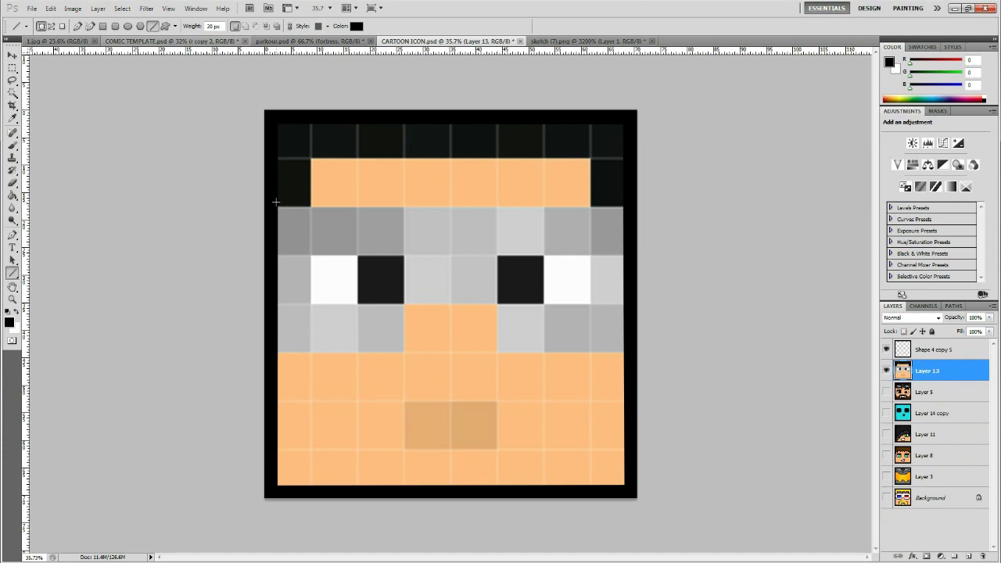
pyautogui.hotkey('ctrl', 'z')
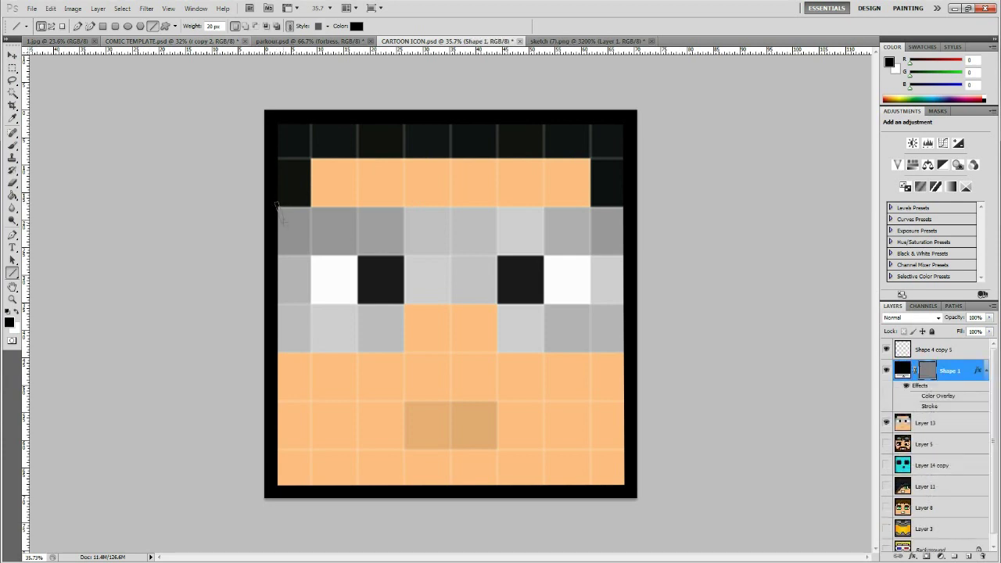
pyautogui.moveTo(307, 232)
pyautogui.mouseDown()
pyautogui.moveTo(315, 163)
pyautogui.moveTo(318, 196)
pyautogui.mouseUp()
pyautogui.moveTo(315, 160); pyautogui.dragTo(367, 178)
pyautogui.click(360, 197)
pyautogui.click(388, 185)
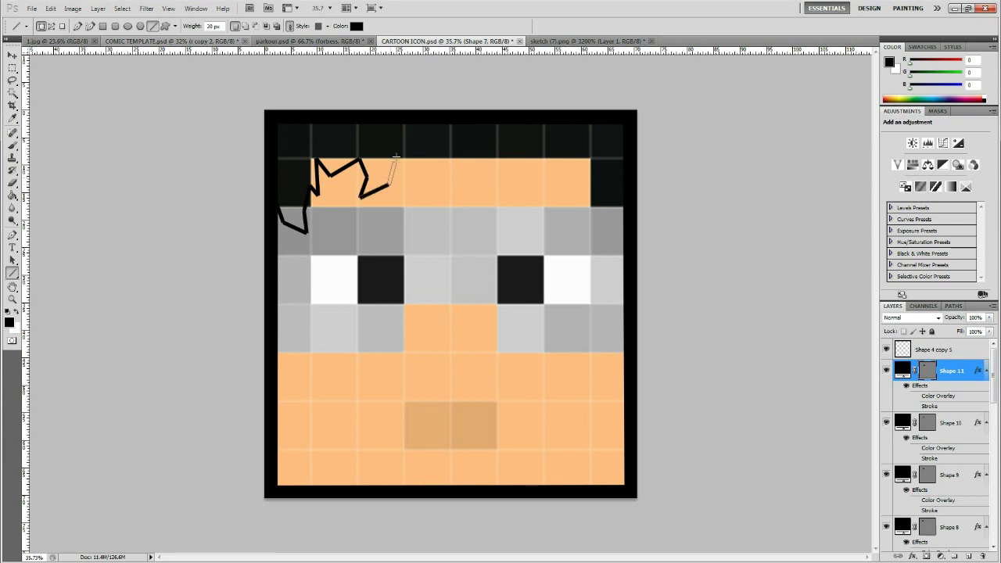
pyautogui.click(396, 157)
pyautogui.click(411, 168)
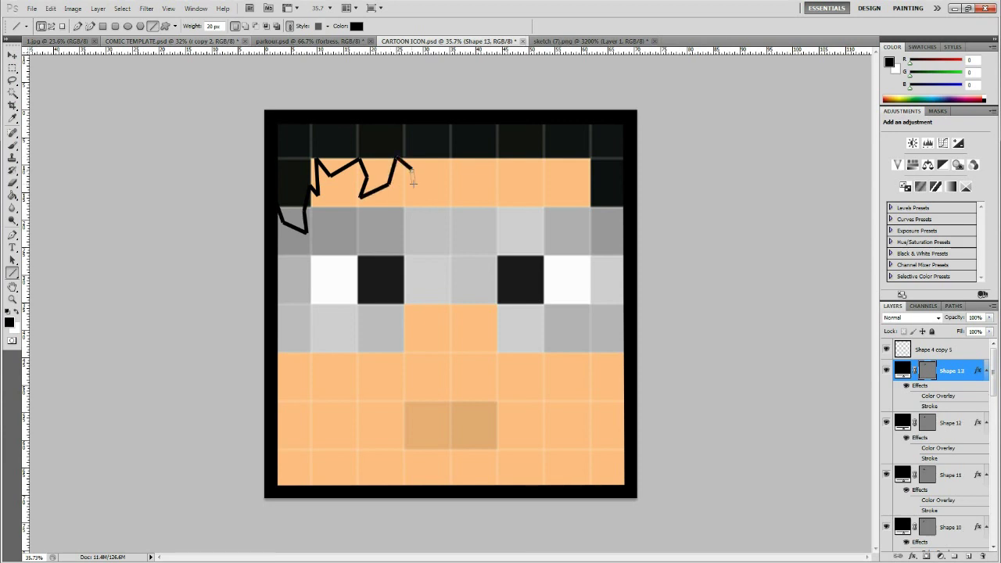
# - Continue the jagged hair spikes across the forehead and down the right side
pyautogui.click(429, 157)
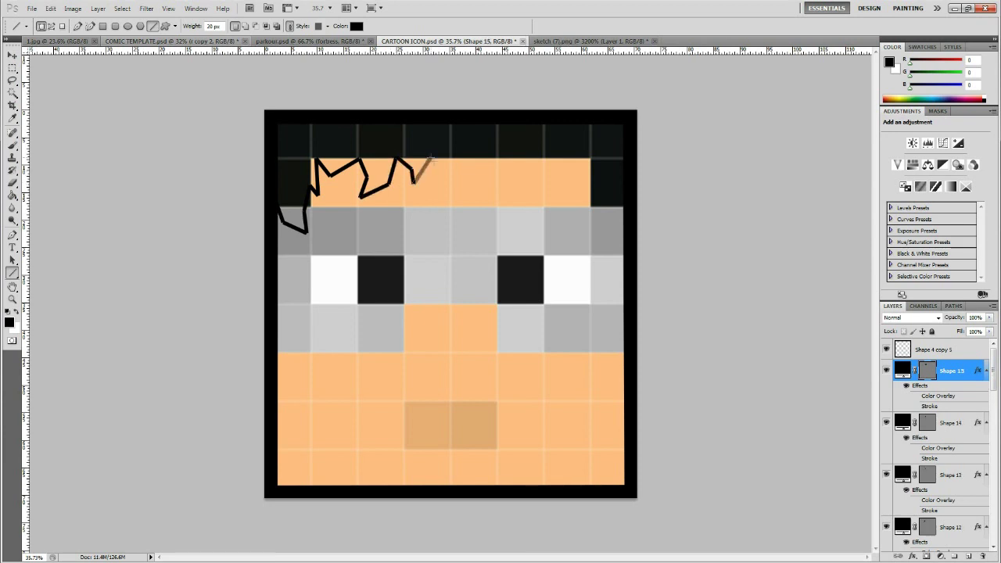
pyautogui.click(440, 175)
pyautogui.click(453, 189)
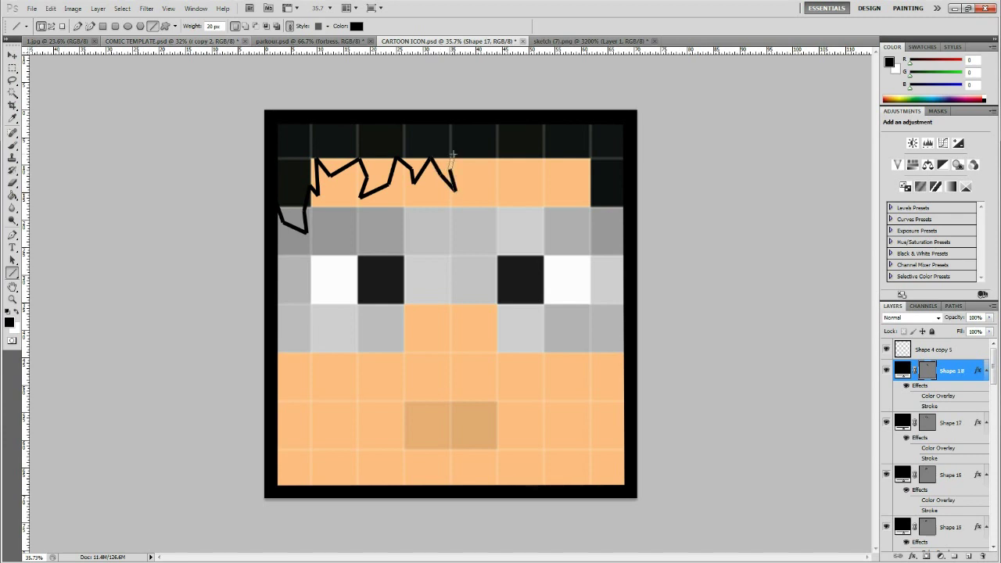
pyautogui.click(465, 156)
pyautogui.moveTo(478, 170); pyautogui.dragTo(481, 171)
pyautogui.moveTo(481, 170); pyautogui.dragTo(497, 159)
pyautogui.moveTo(497, 158)
pyautogui.mouseDown()
pyautogui.moveTo(530, 181)
pyautogui.moveTo(532, 162)
pyautogui.mouseUp()
pyautogui.moveTo(533, 156); pyautogui.dragTo(533, 158)
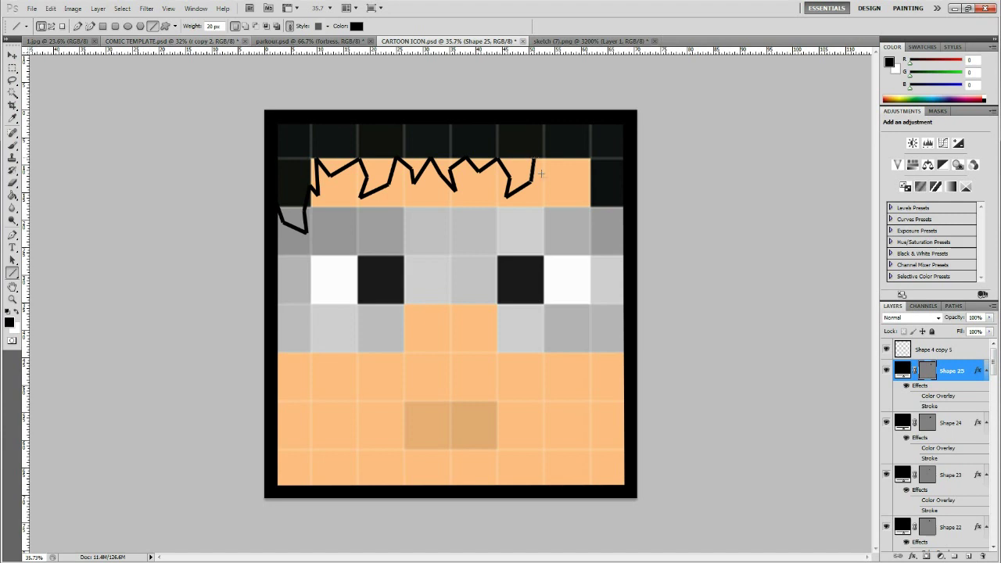
pyautogui.moveTo(546, 178); pyautogui.dragTo(551, 178)
pyautogui.moveTo(551, 177); pyautogui.dragTo(567, 159)
pyautogui.moveTo(567, 160)
pyautogui.mouseDown()
pyautogui.moveTo(579, 175)
pyautogui.moveTo(572, 199)
pyautogui.moveTo(590, 190)
pyautogui.moveTo(584, 235)
pyautogui.moveTo(609, 230)
pyautogui.moveTo(626, 207)
pyautogui.mouseUp()
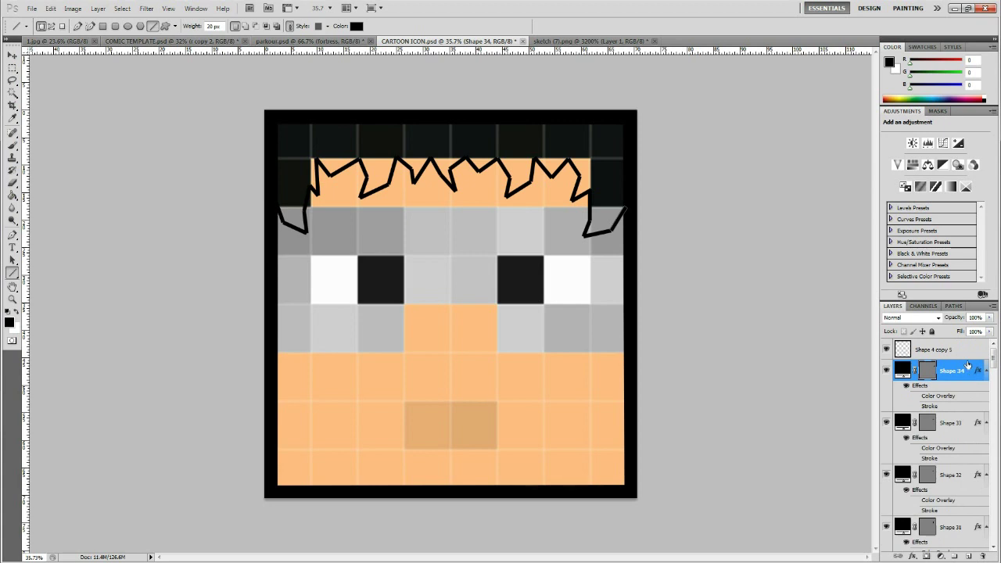
# - Select layers Shape 1 through Shape 34 in the Layers panel and merge them with Ctrl+E
pyautogui.scroll(-5, 957, 373)
pyautogui.scroll(-15, 952, 376)
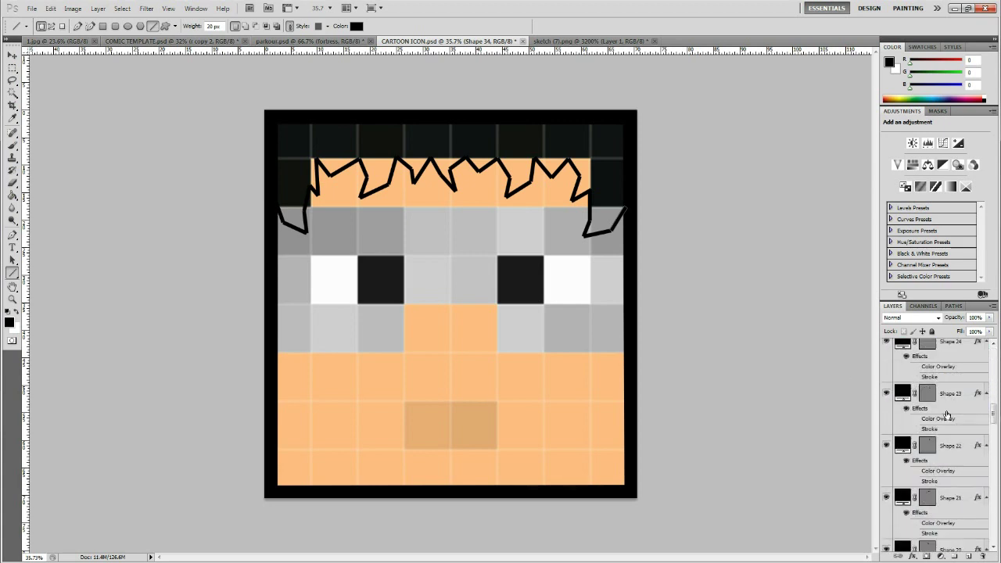
pyautogui.scroll(-12, 957, 445)
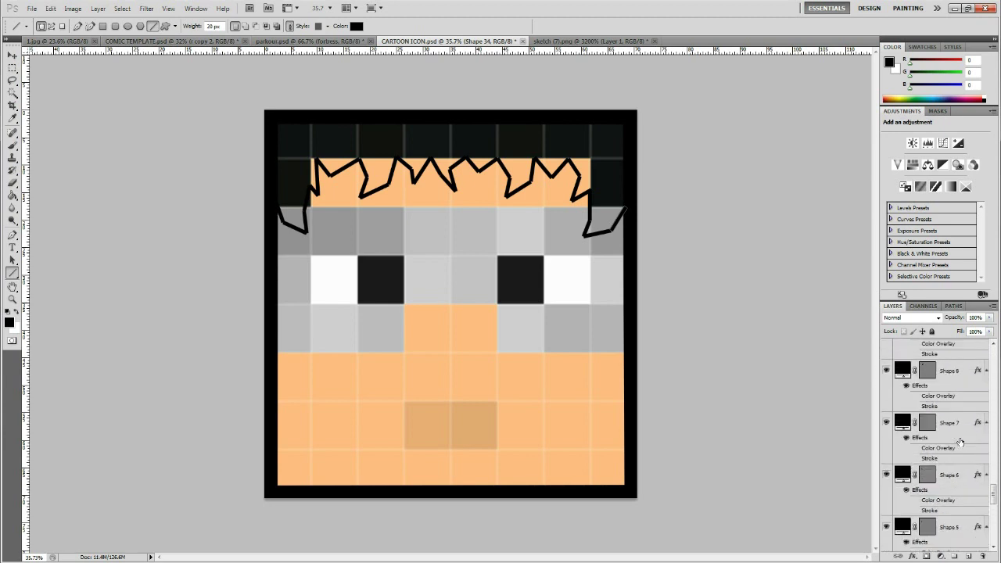
pyautogui.scroll(-3, 959, 442)
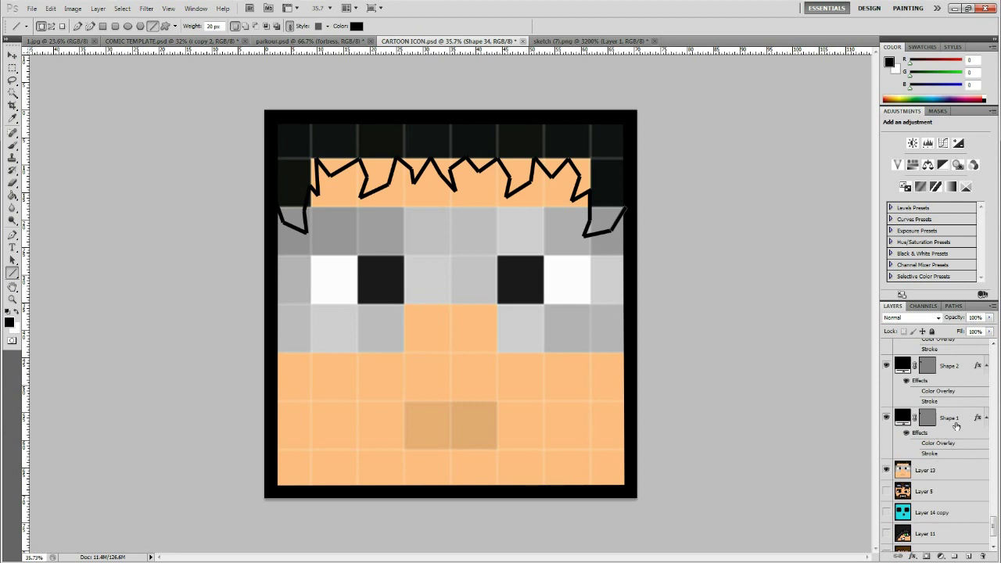
pyautogui.click(955, 421)
pyautogui.keyDown('shift'); pyautogui.click(966, 430); pyautogui.keyUp('shift')
pyautogui.hotkey('ctrl', 'j')
pyautogui.hotkey('ctrl', 'j')
pyautogui.hotkey('ctrl', 'j')
pyautogui.hotkey('ctrl', 'j')
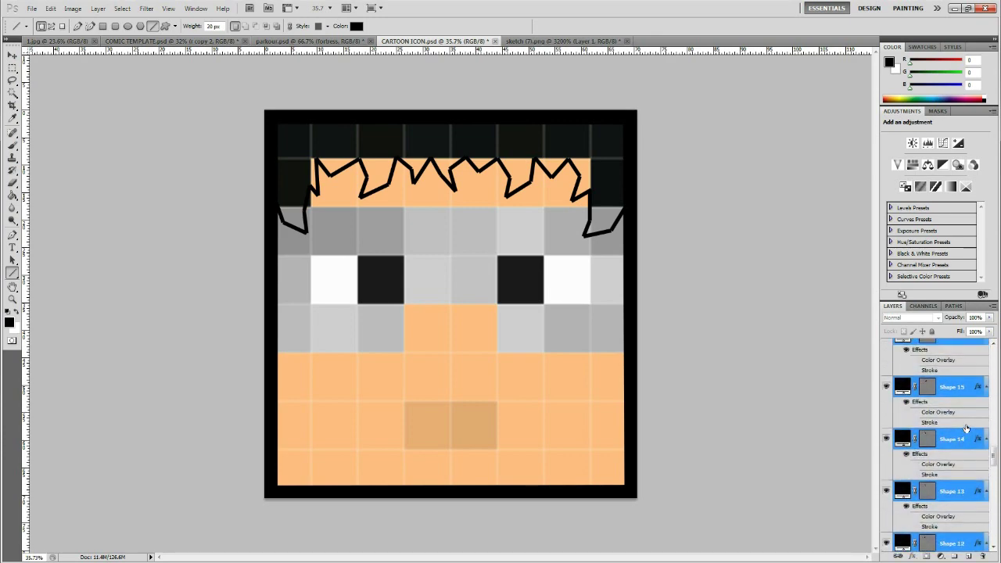
pyautogui.hotkey('ctrl', 'j')
pyautogui.hotkey('ctrl', 'j')
pyautogui.hotkey('ctrl', 'j')
pyautogui.hotkey('ctrl', 'j')
pyautogui.hotkey('ctrl', 'j')
pyautogui.hotkey('ctrl', 'j')
pyautogui.hotkey('ctrl', 'j')
pyautogui.hotkey('ctrl', 'j')
pyautogui.hotkey('ctrl', 'j')
pyautogui.hotkey('ctrl', 'j')
pyautogui.hotkey('ctrl', 'j')
pyautogui.hotkey('ctrl', 'j')
pyautogui.hotkey('ctrl', 'j')
pyautogui.hotkey('ctrl', 'j')
pyautogui.hotkey('ctrl', 'j')
pyautogui.hotkey('ctrl', 'j')
pyautogui.hotkey('ctrl', 'j')
pyautogui.hotkey('ctrl', 'j')
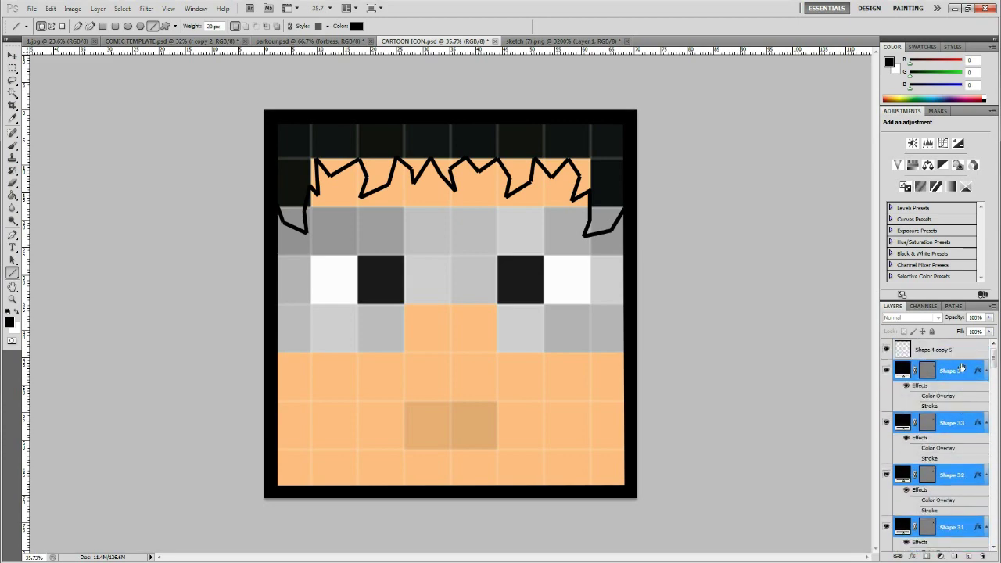
pyautogui.moveTo(994, 360); pyautogui.dragTo(997, 526)
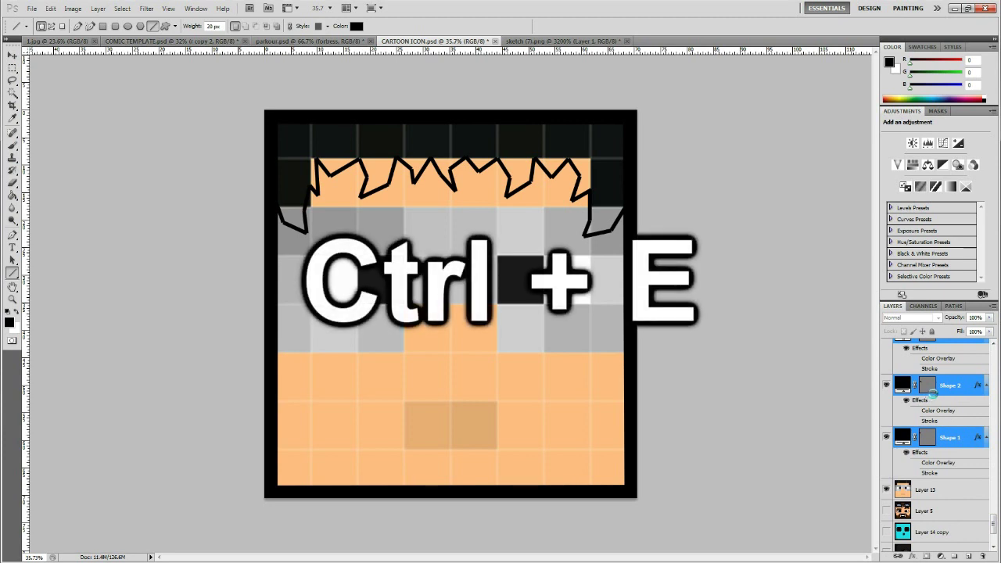
pyautogui.hotkey('ctrl', 'e')
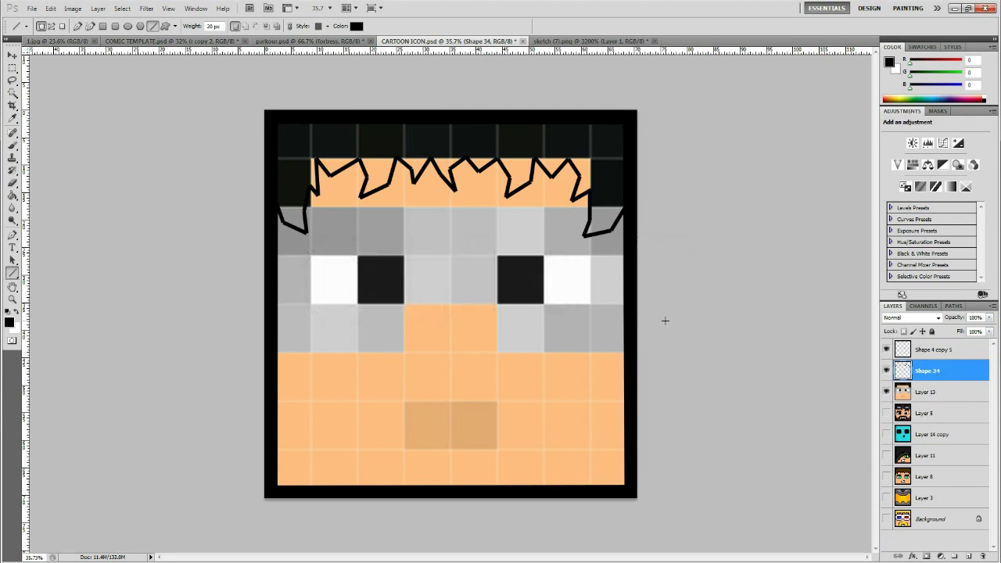
pyautogui.click(11, 299)
pyautogui.moveTo(521, 308); pyautogui.dragTo(515, 311)
pyautogui.moveTo(544, 261); pyautogui.dragTo(553, 253)
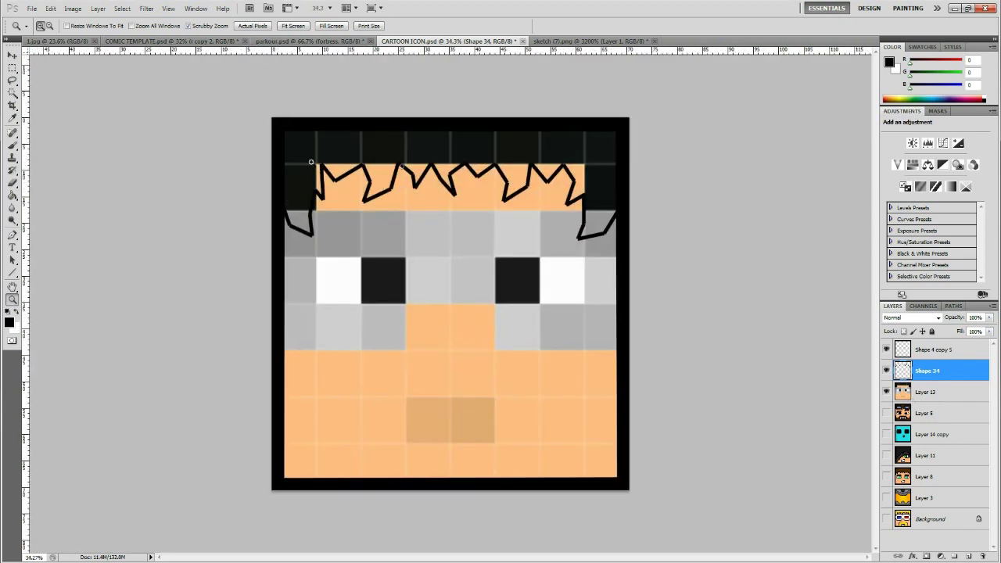
pyautogui.click(905, 393)
pyautogui.click(886, 393)
pyautogui.click(886, 393)
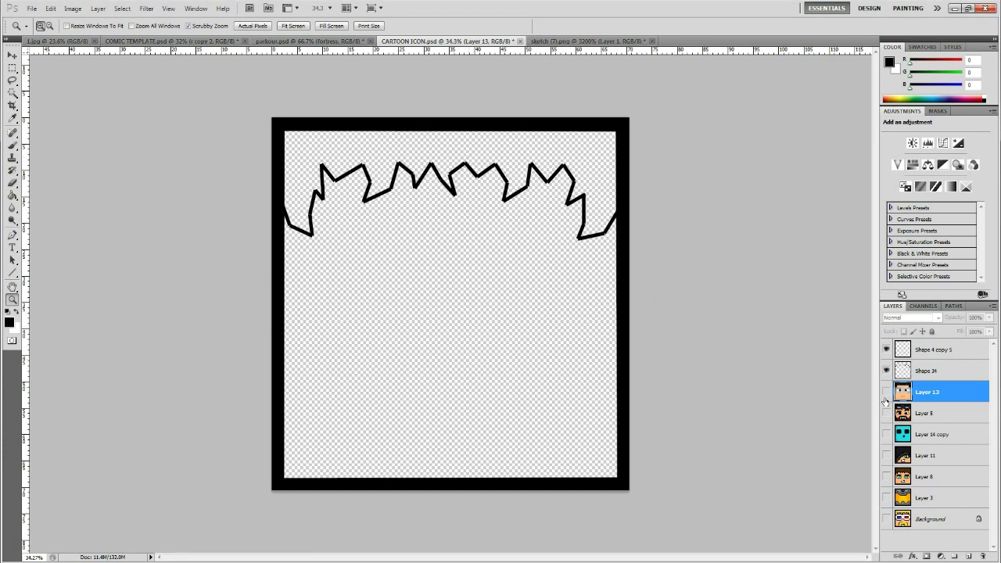
pyautogui.moveTo(485, 256); pyautogui.dragTo(455, 277)
pyautogui.moveTo(522, 290); pyautogui.dragTo(563, 268)
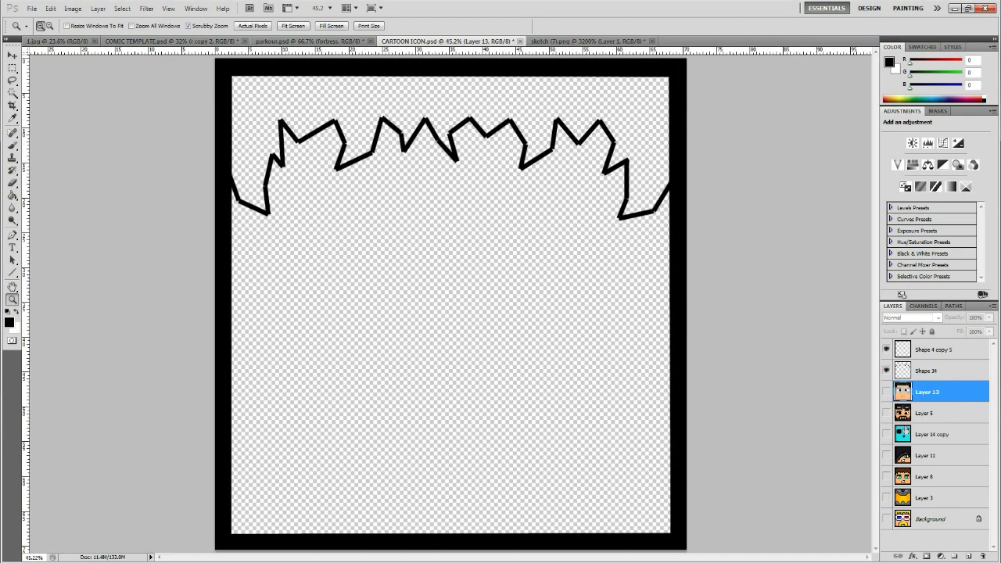
pyautogui.click(886, 392)
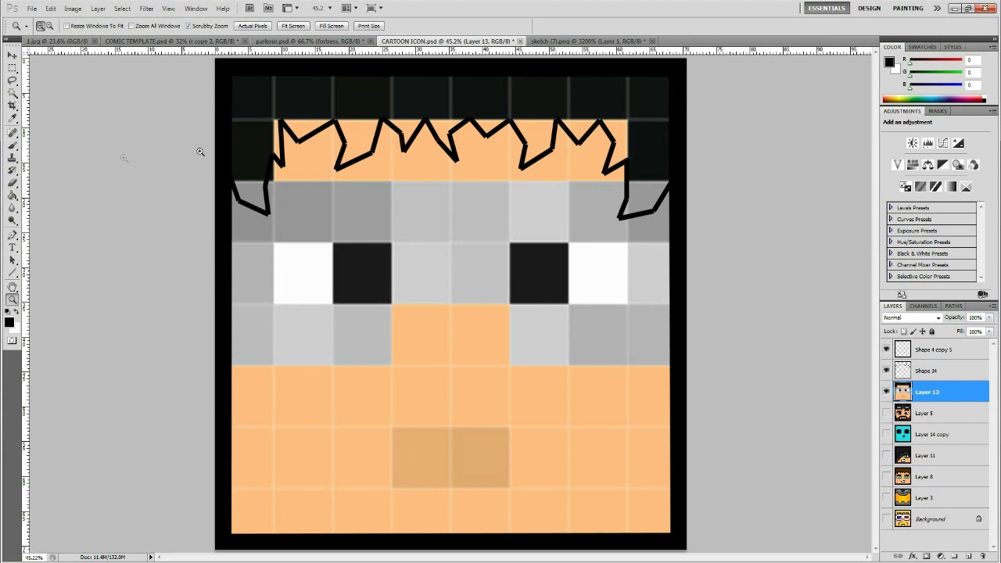
pyautogui.click(13, 271)
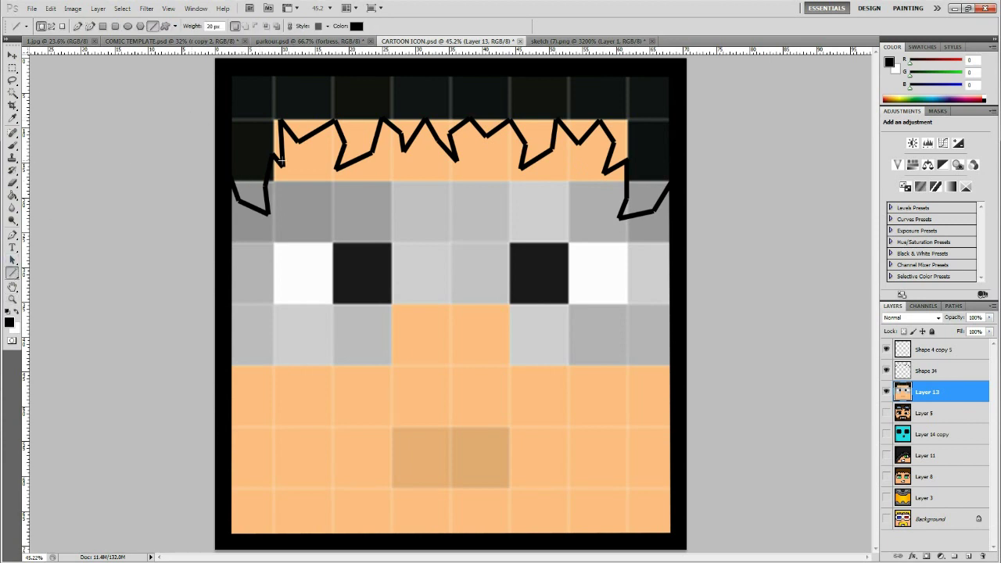